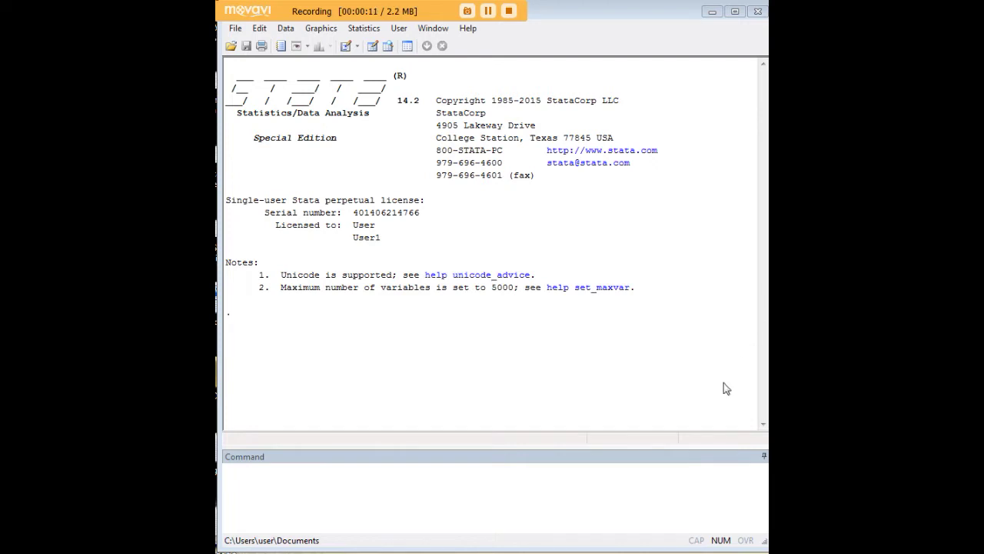
- Give the empty dataset 120 observations with set obs 120
{"action": "left_click", "coordinate": [646, 496]}
{"action": "type", "text": "set obs 120"}
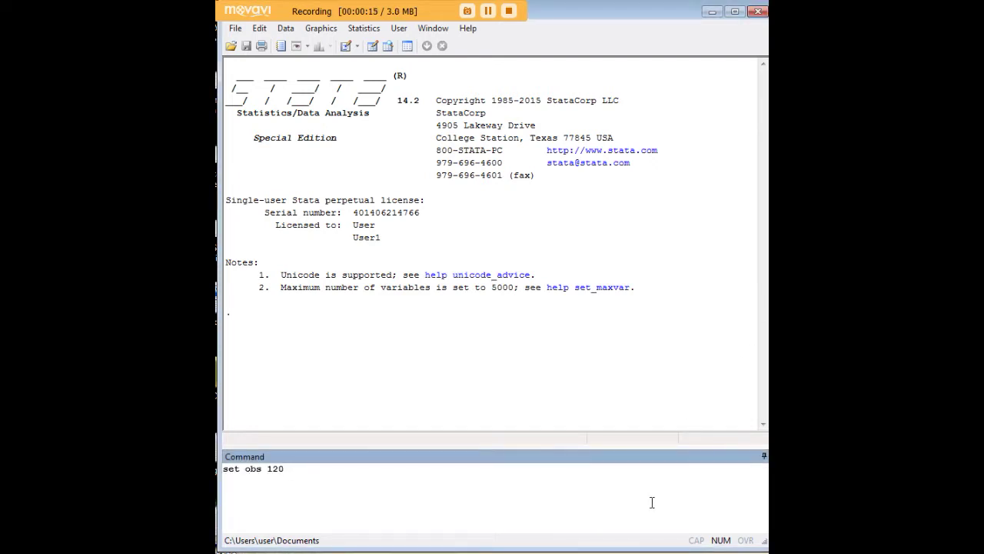
{"action": "key", "text": "Return"}
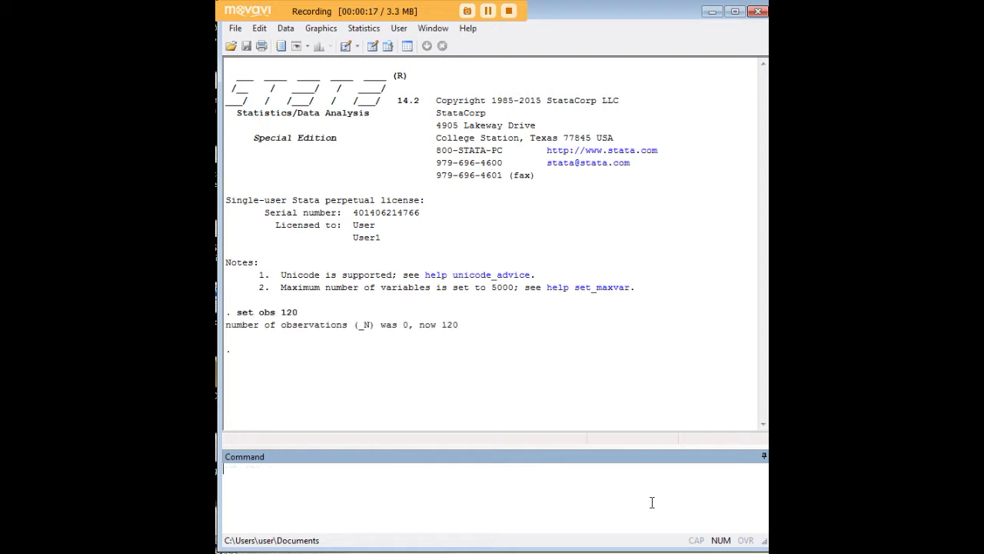
{"action": "left_click_drag", "start_coordinate": [298, 314], "coordinate": [243, 320]}
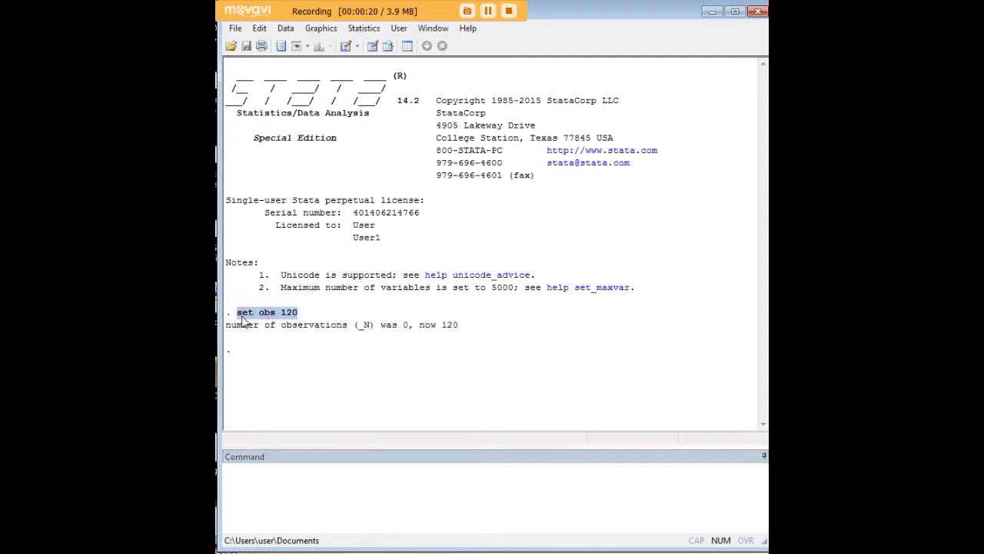
- Open the Data Editor with edit, browse the still-empty grid, then minimize it
{"action": "left_click", "coordinate": [416, 494]}
{"action": "type", "text": "edit"}
{"action": "key", "text": "Return"}
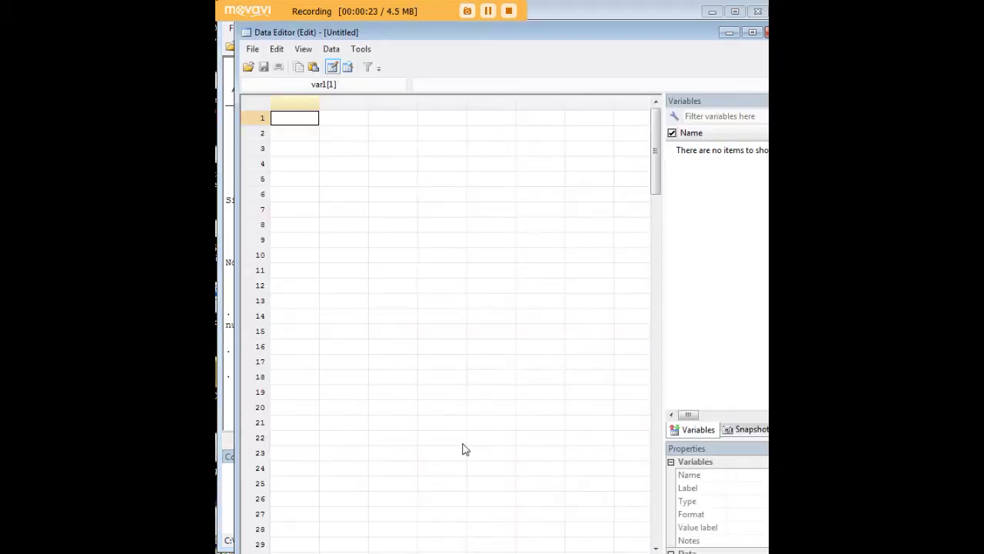
{"action": "scroll", "coordinate": [537, 224], "scroll_direction": "down", "scroll_amount": 6}
{"action": "scroll", "coordinate": [537, 225], "scroll_direction": "down", "scroll_amount": 18}
{"action": "scroll", "coordinate": [575, 318], "scroll_direction": "up", "scroll_amount": 14}
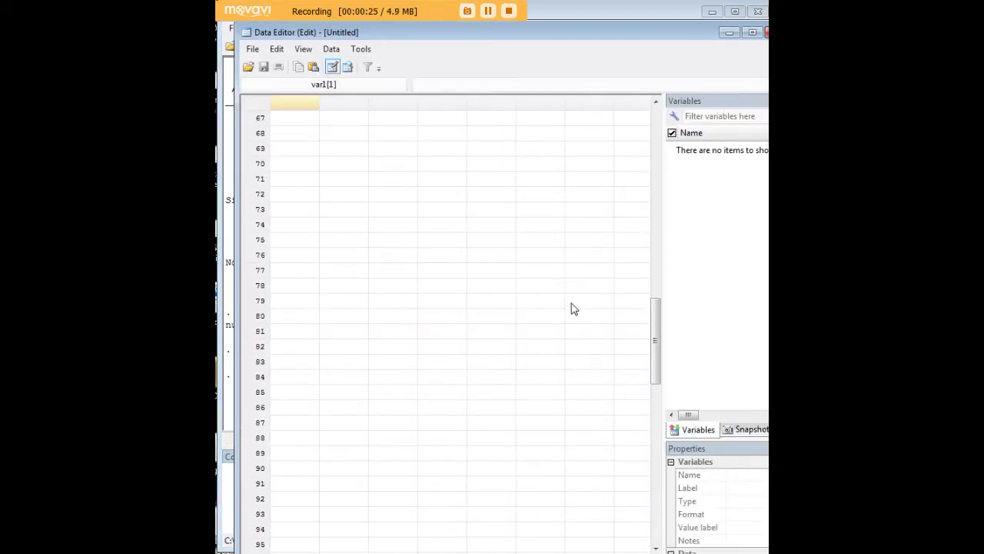
{"action": "scroll", "coordinate": [571, 309], "scroll_direction": "up", "scroll_amount": 10}
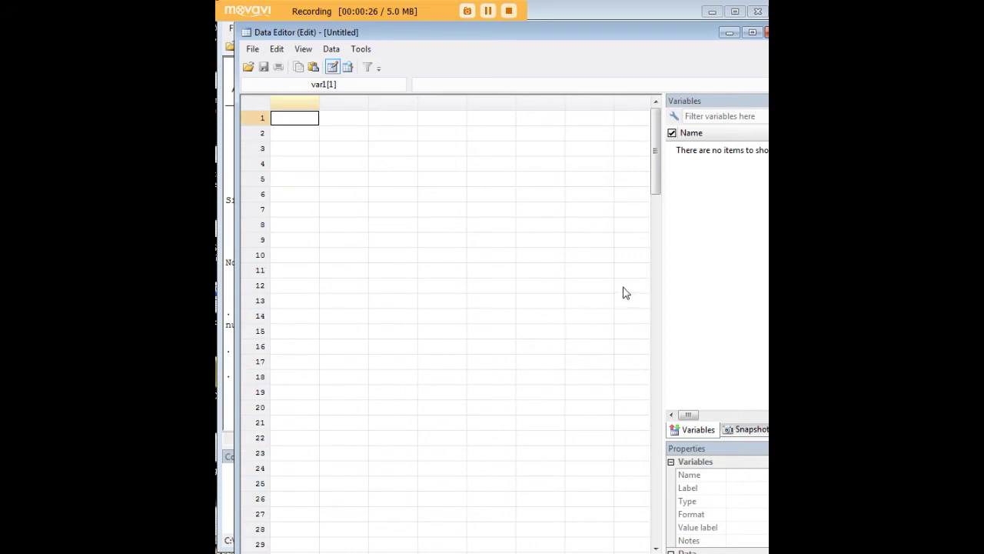
{"action": "left_click", "coordinate": [728, 32]}
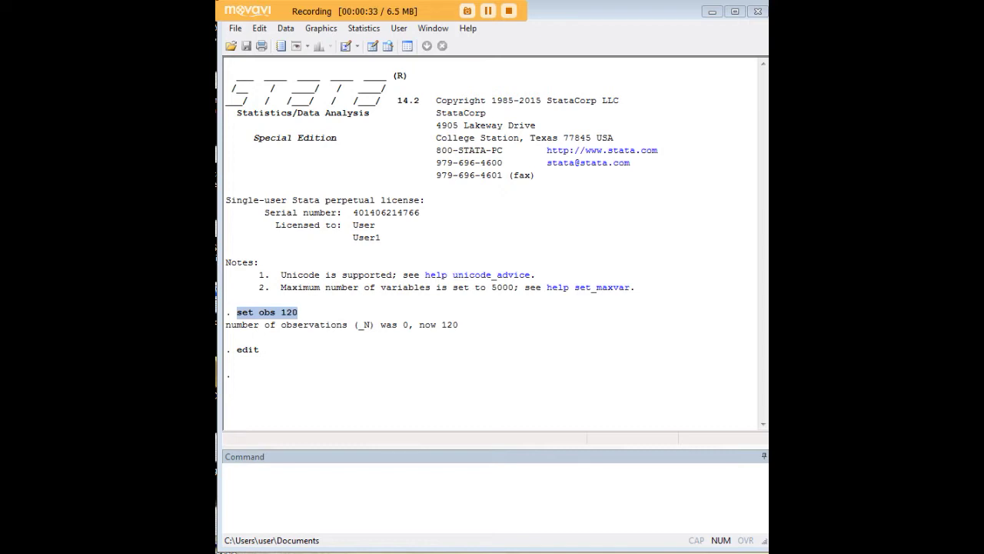
{"action": "left_click", "coordinate": [631, 479]}
- Paste the gen gen = 0, replace in 61/120, Gender label and Male/Female label define commands
{"action": "type", "text": "gen gen = 0 replace gen = 1 in 61/120 label variable gen \"Gender\" label define gender 0 \"Male\" 1 \"Female\""}
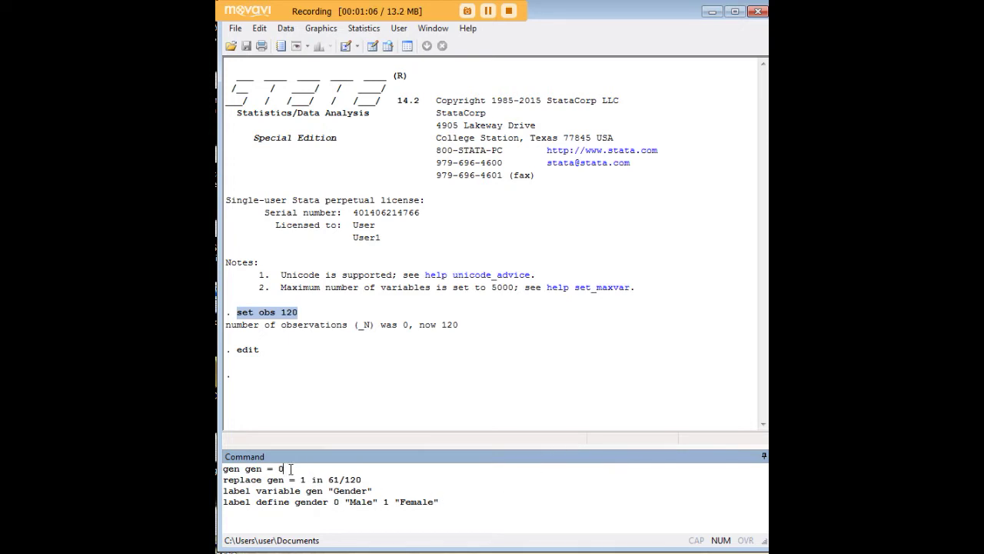
{"action": "left_click_drag", "start_coordinate": [286, 468], "coordinate": [231, 463]}
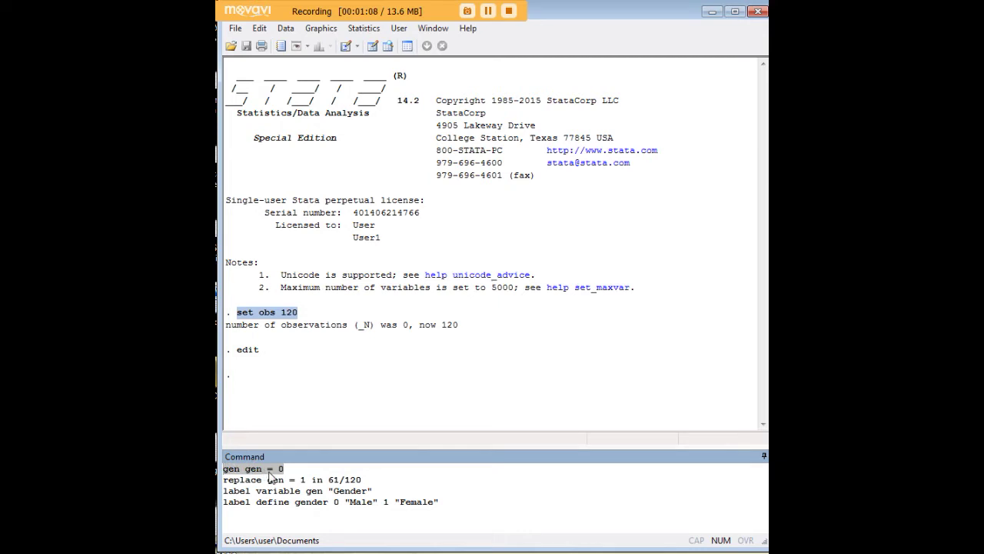
{"action": "left_click", "coordinate": [269, 469]}
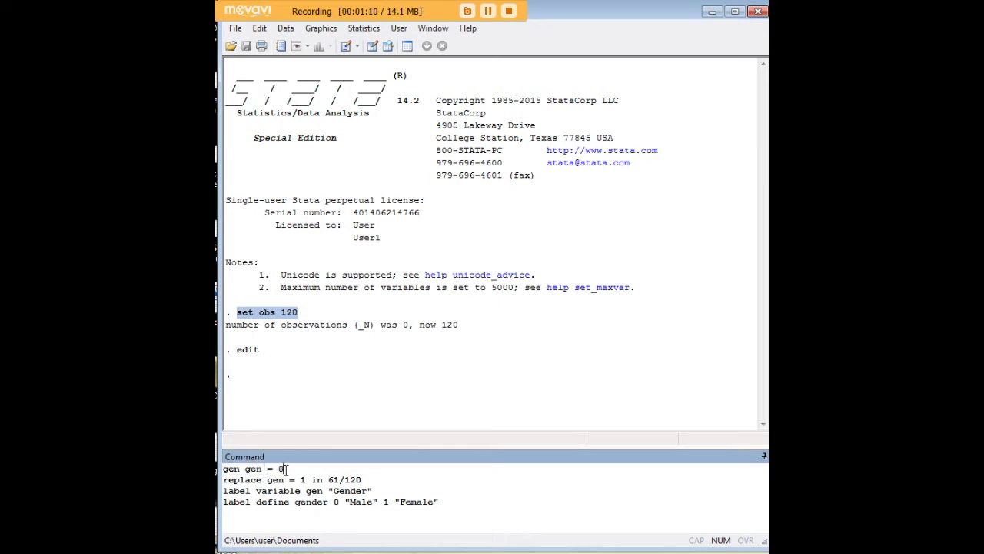
{"action": "left_click_drag", "start_coordinate": [286, 469], "coordinate": [227, 462]}
{"action": "left_click", "coordinate": [248, 468]}
{"action": "left_click_drag", "start_coordinate": [246, 469], "coordinate": [262, 469]}
{"action": "left_click_drag", "start_coordinate": [362, 479], "coordinate": [300, 480]}
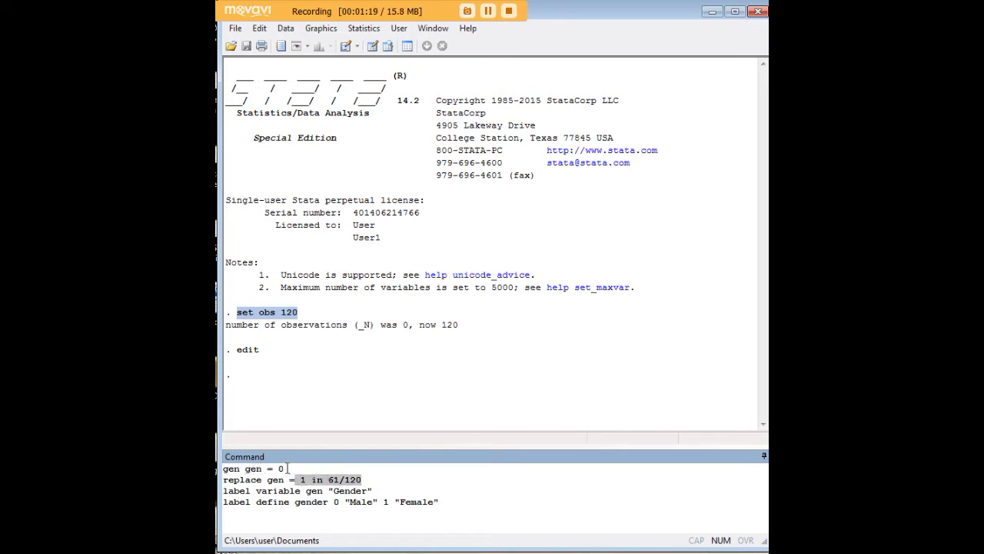
{"action": "left_click", "coordinate": [288, 468]}
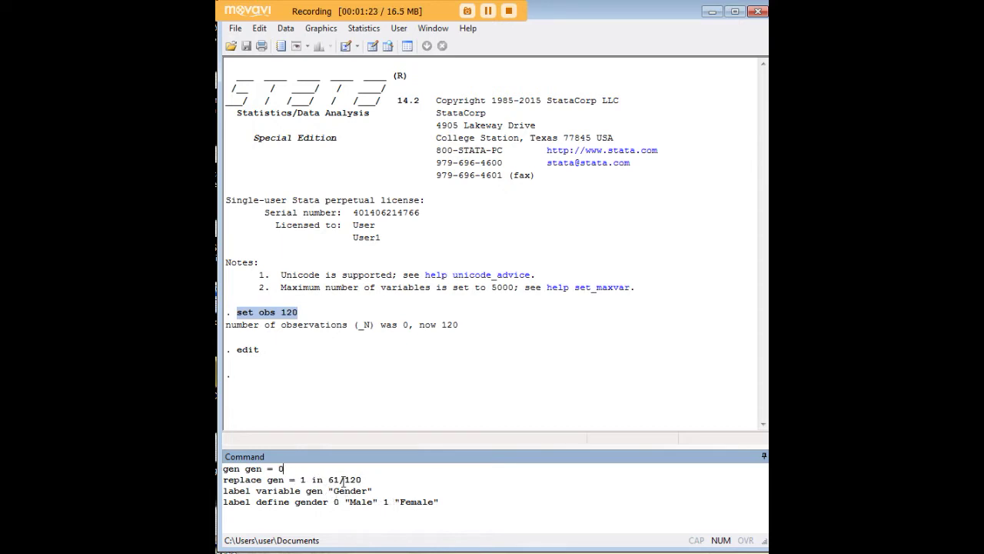
{"action": "left_click_drag", "start_coordinate": [364, 479], "coordinate": [230, 468]}
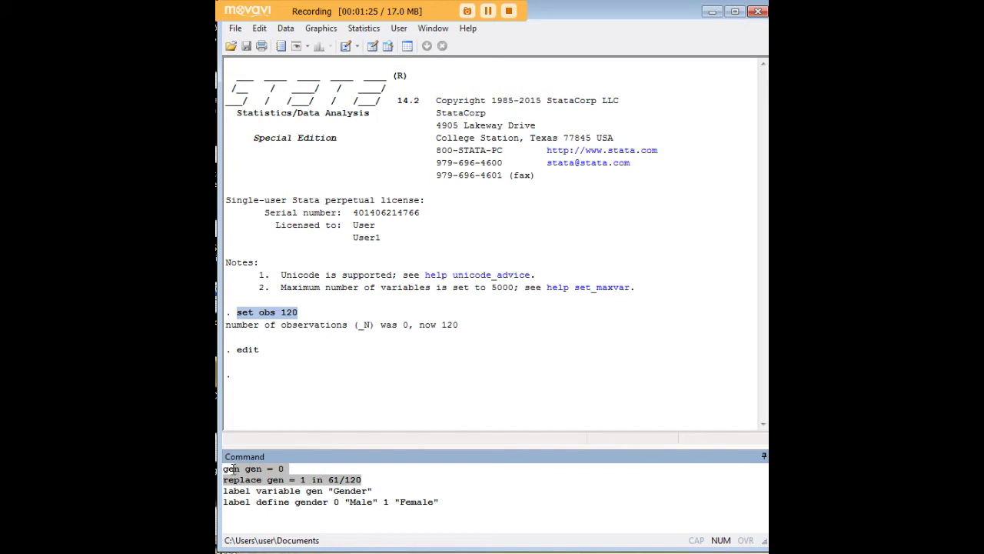
{"action": "left_click", "coordinate": [293, 468]}
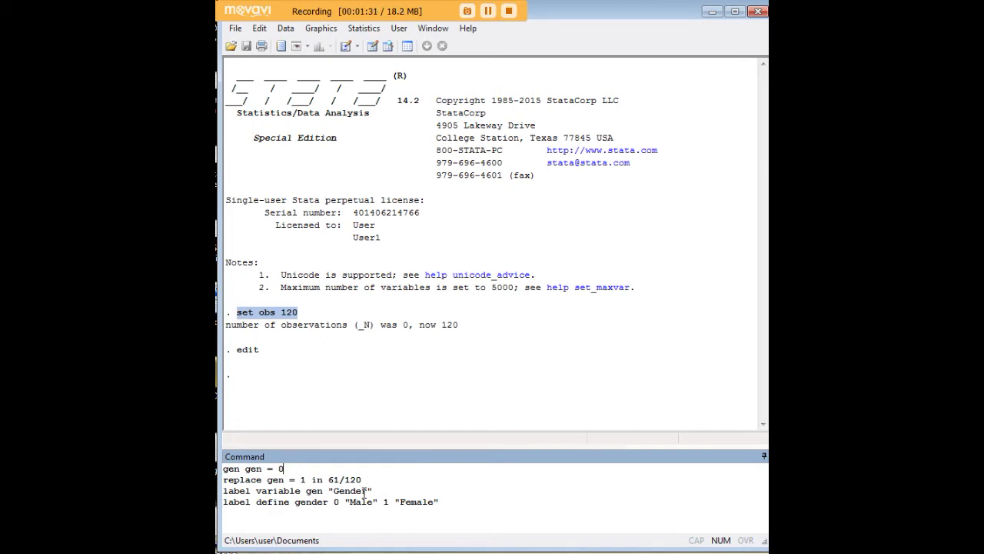
{"action": "left_click_drag", "start_coordinate": [366, 492], "coordinate": [333, 492]}
{"action": "left_click", "coordinate": [438, 503]}
- Run the four gender commands and check the 0/1 gen values in the Data Editor
{"action": "key", "text": "Return"}
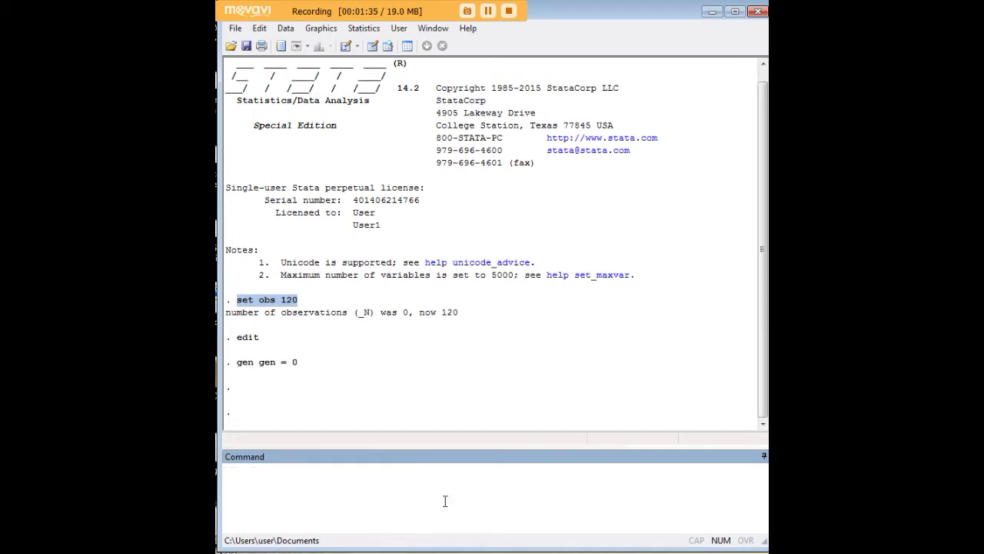
{"action": "type", "text": "edit"}
{"action": "key", "text": "Return"}
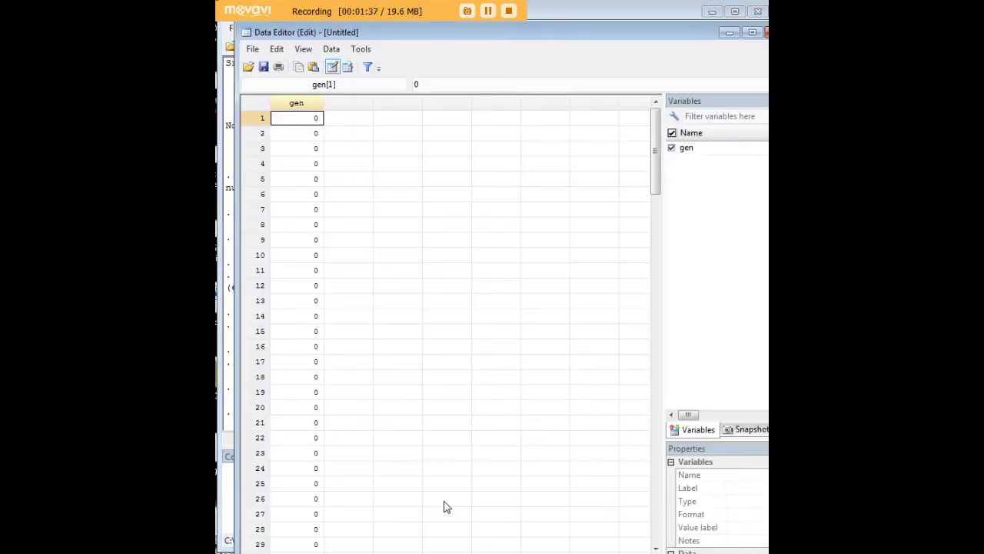
{"action": "scroll", "coordinate": [516, 305], "scroll_direction": "down", "scroll_amount": 13}
{"action": "scroll", "coordinate": [516, 306], "scroll_direction": "down", "scroll_amount": 17}
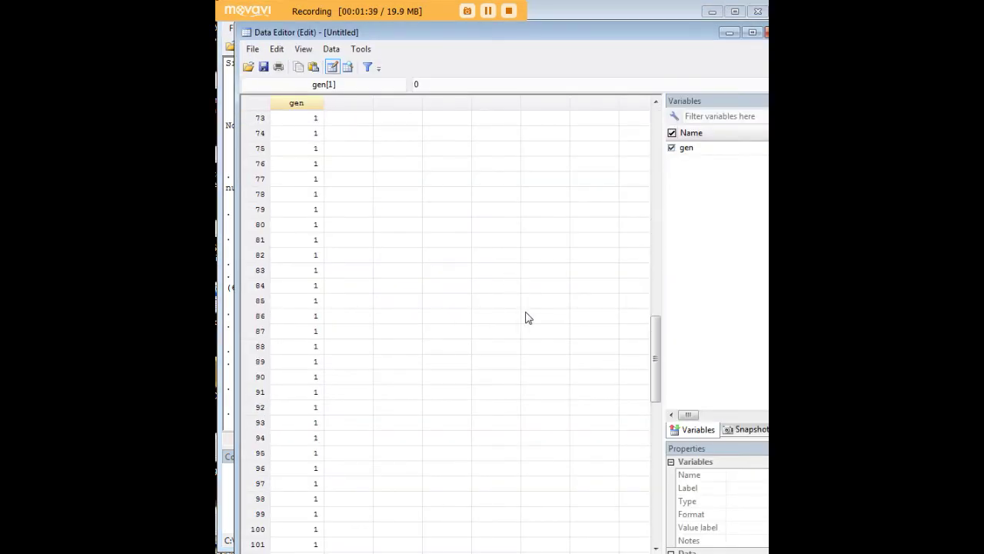
{"action": "scroll", "coordinate": [526, 317], "scroll_direction": "up", "scroll_amount": 14}
{"action": "scroll", "coordinate": [526, 316], "scroll_direction": "up", "scroll_amount": 16}
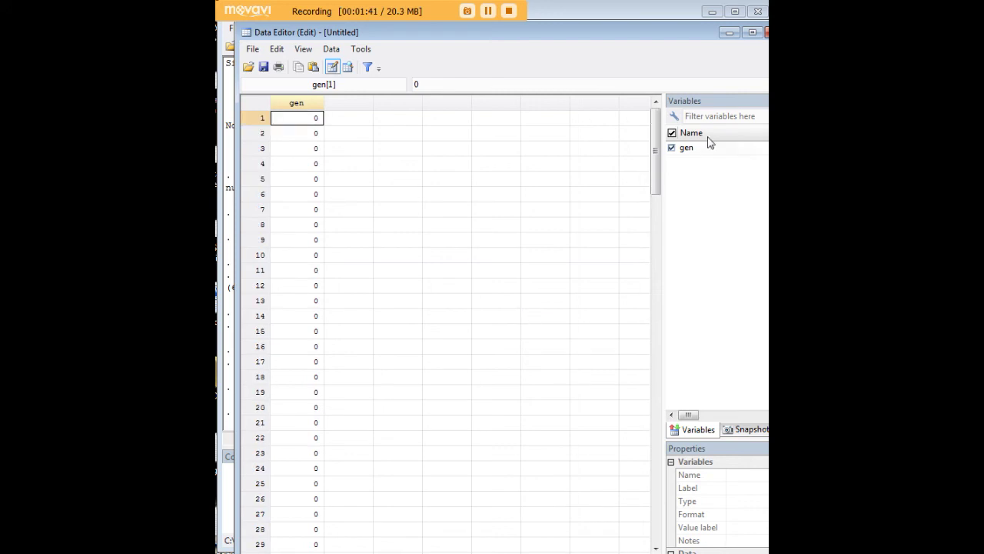
{"action": "left_click", "coordinate": [730, 33]}
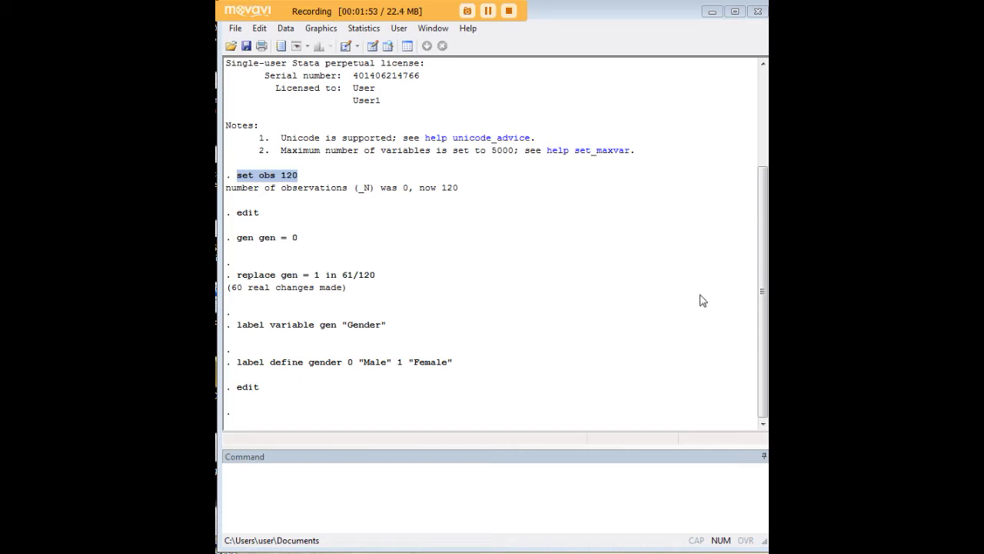
- Run label value gen gender and confirm gen now shows Male and Female
{"action": "left_click", "coordinate": [639, 483]}
{"action": "type", "text": "label value gen gender"}
{"action": "key", "text": "Return"}
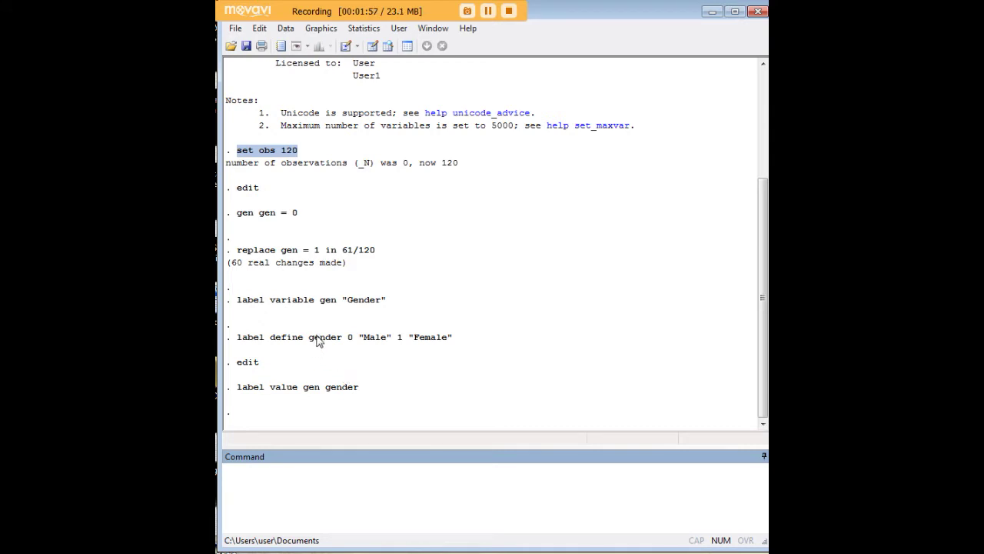
{"action": "left_click_drag", "start_coordinate": [311, 340], "coordinate": [341, 342]}
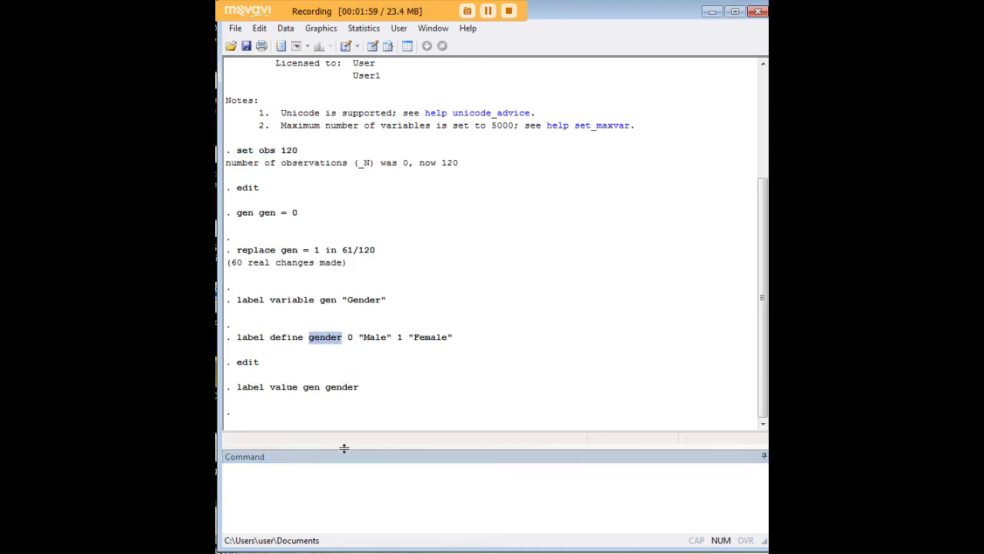
{"action": "left_click", "coordinate": [357, 489]}
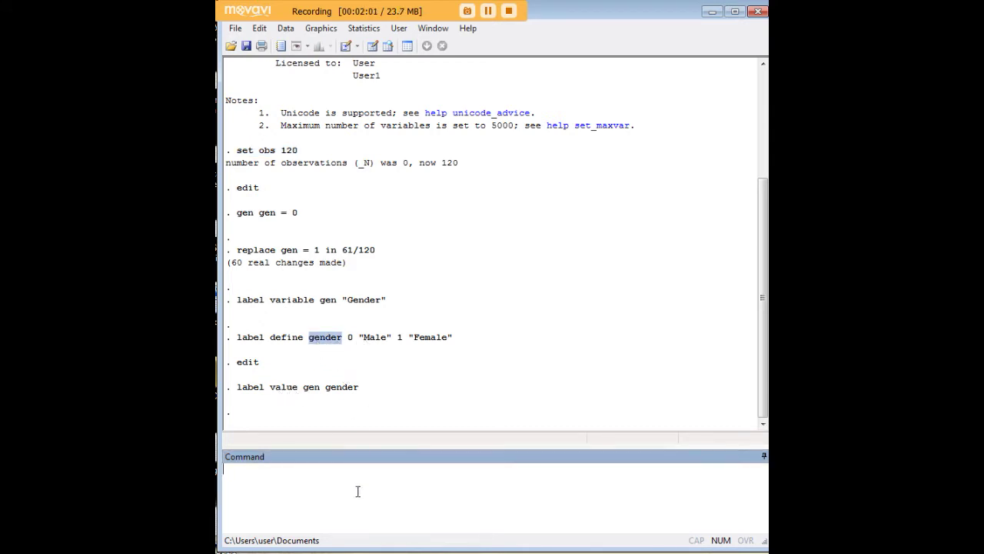
{"action": "type", "text": "edit"}
{"action": "key", "text": "Return"}
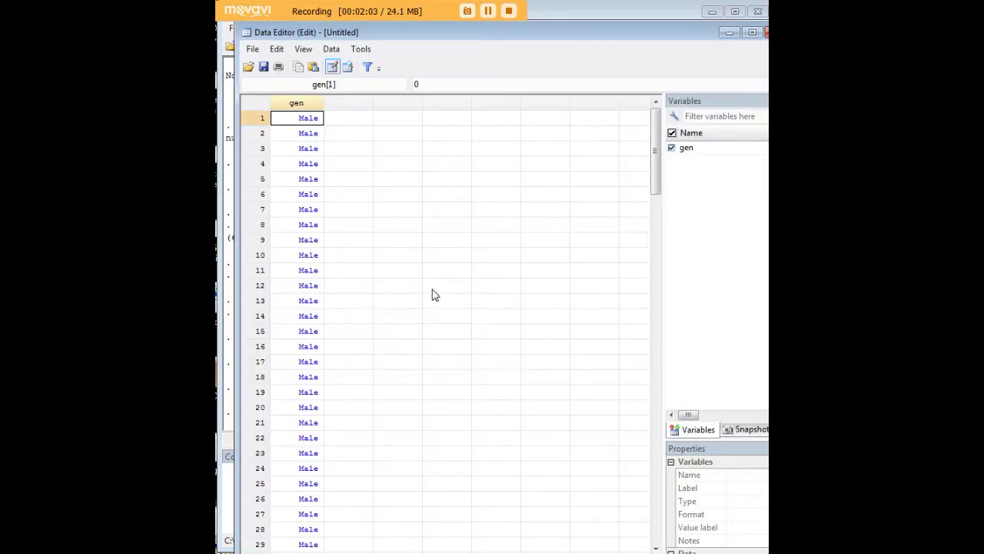
{"action": "scroll", "coordinate": [453, 339], "scroll_direction": "down", "scroll_amount": 17}
{"action": "scroll", "coordinate": [452, 333], "scroll_direction": "up", "scroll_amount": 7}
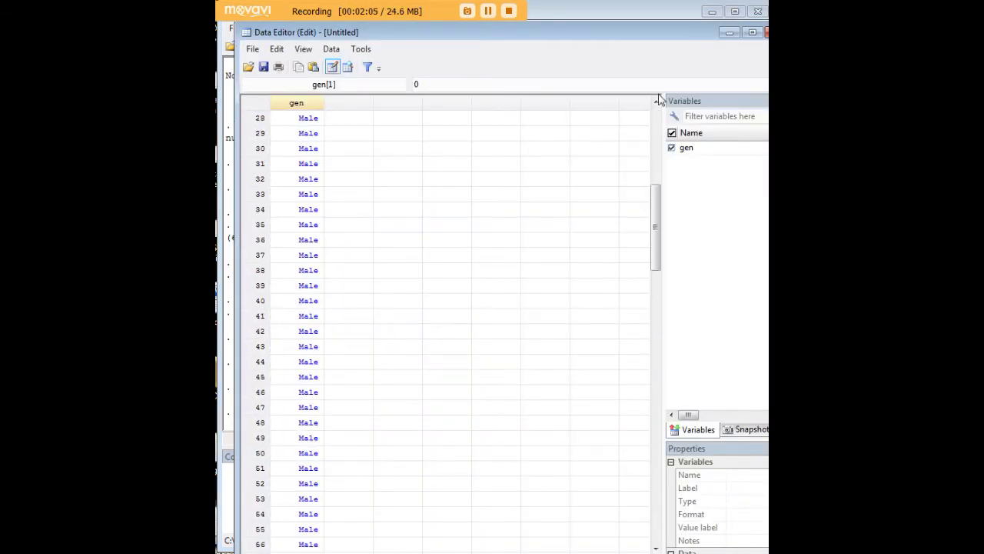
{"action": "left_click", "coordinate": [727, 33]}
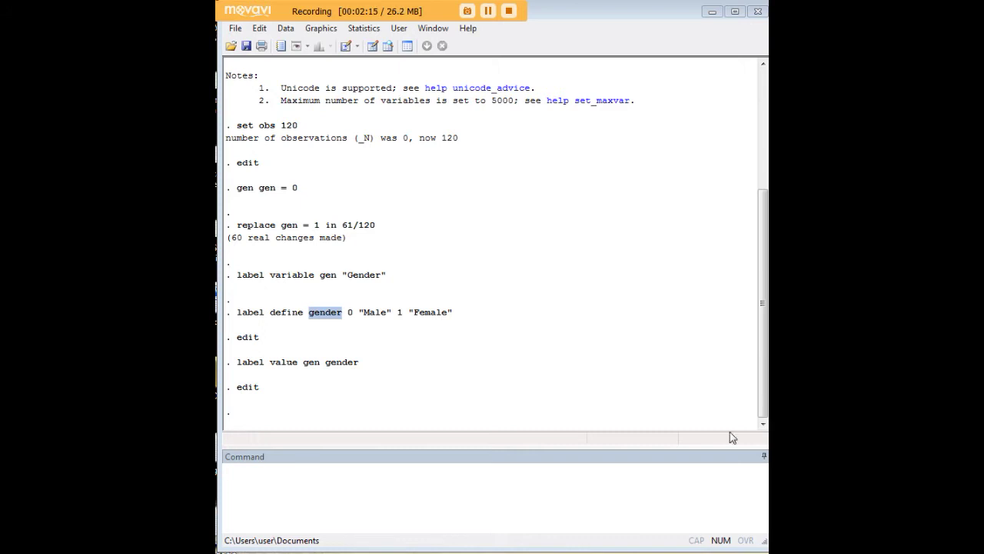
- Run generate class = floor((5)*runiform() + 1) to assign random classes 1–5
{"action": "left_click", "coordinate": [664, 481]}
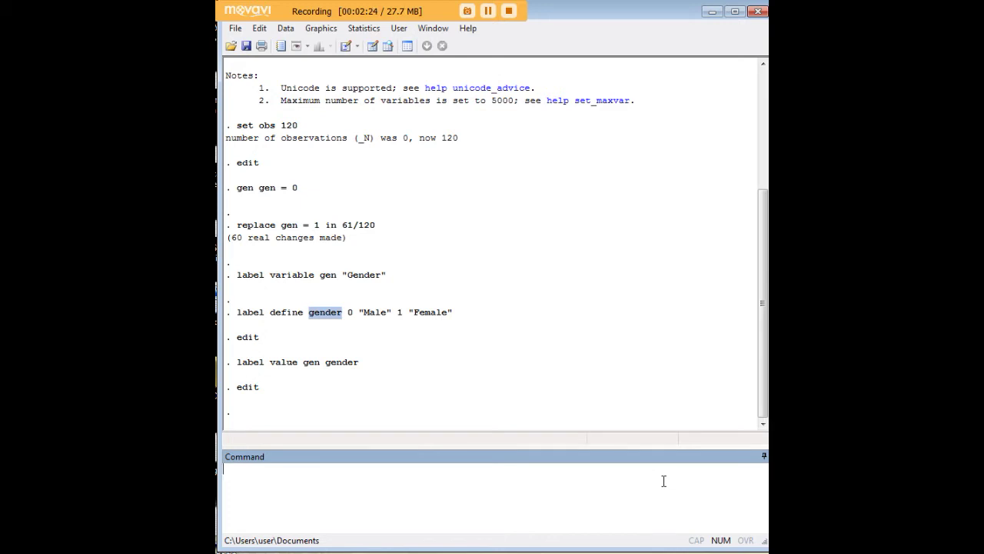
{"action": "type", "text": "generate class = floor((5)*runiform() + 1)"}
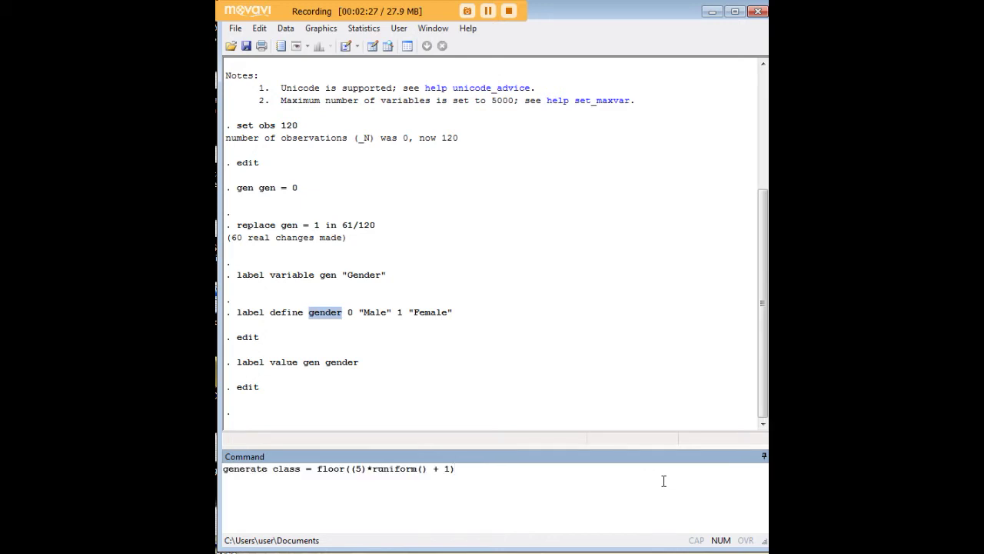
{"action": "left_click_drag", "start_coordinate": [479, 468], "coordinate": [221, 468]}
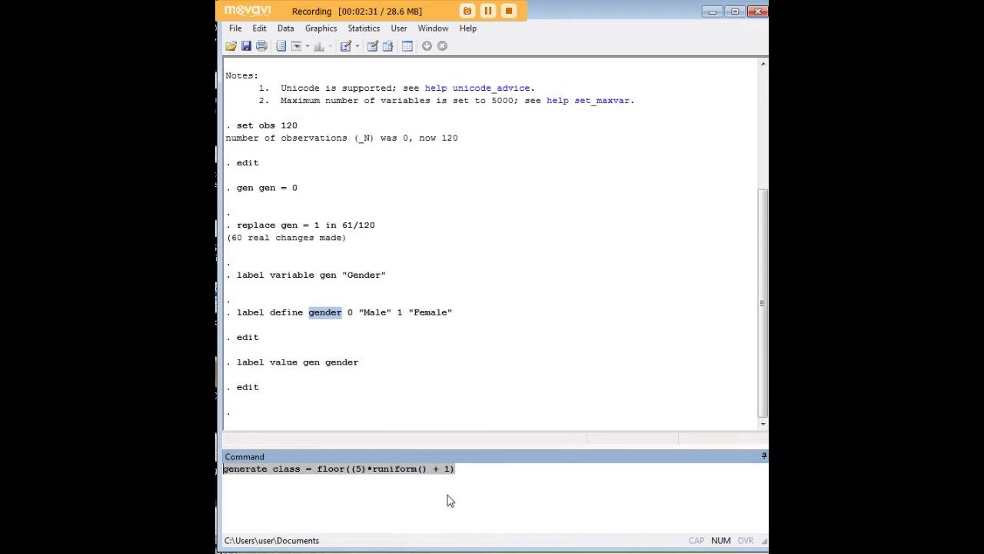
{"action": "left_click", "coordinate": [373, 470]}
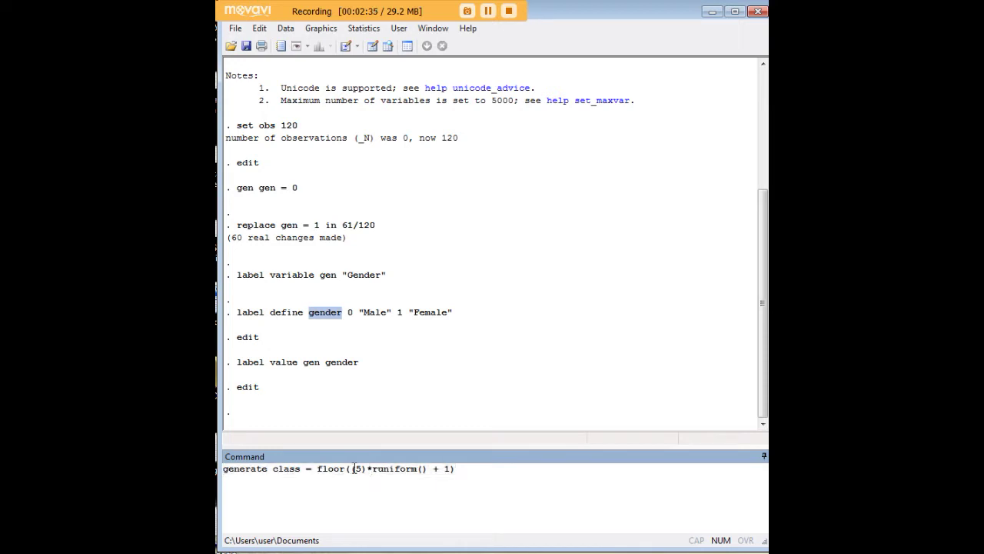
{"action": "double_click", "coordinate": [357, 469]}
{"action": "left_click", "coordinate": [460, 469]}
{"action": "key", "text": "Return"}
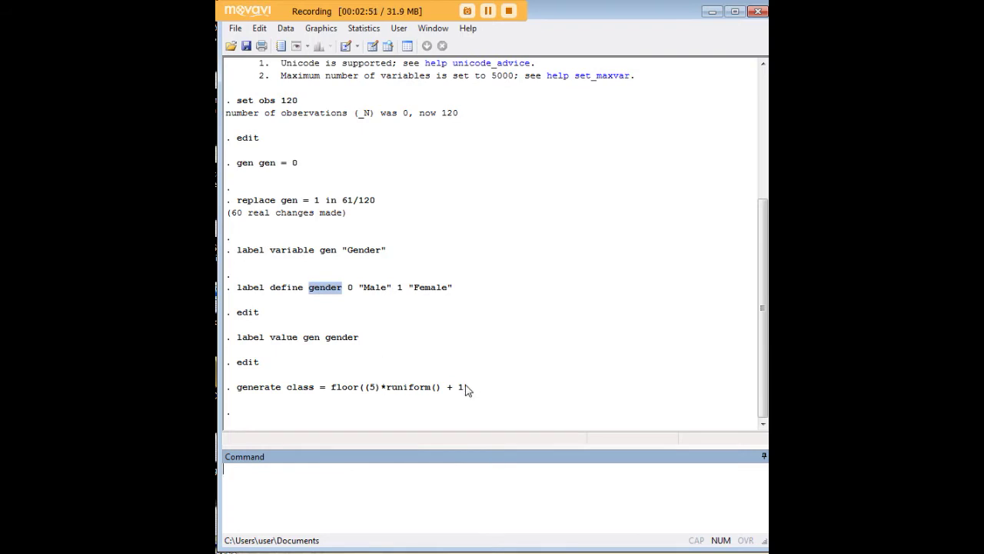
{"action": "left_click_drag", "start_coordinate": [466, 390], "coordinate": [237, 391]}
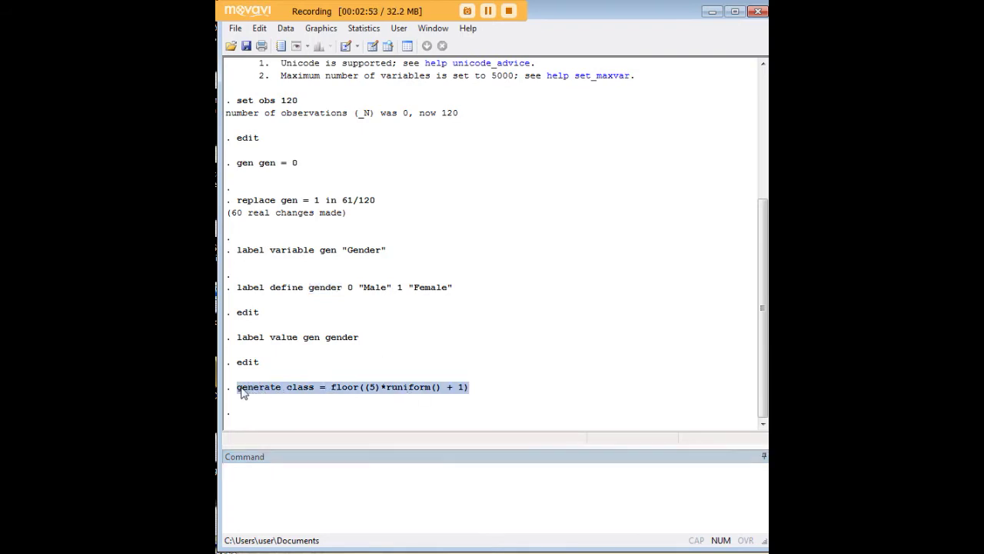
{"action": "left_click", "coordinate": [375, 391]}
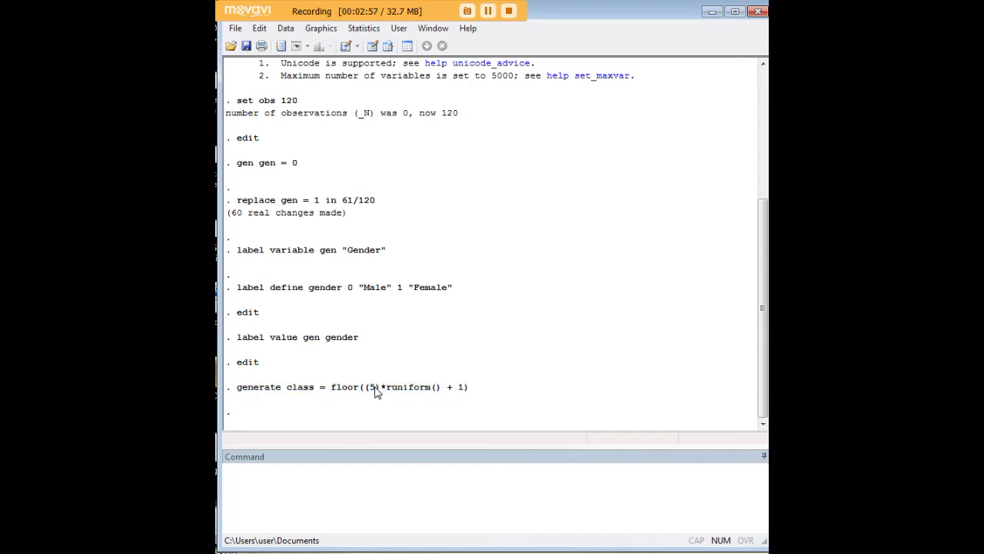
{"action": "left_click", "coordinate": [385, 473]}
{"action": "type", "text": "edit"}
{"action": "key", "text": "Return"}
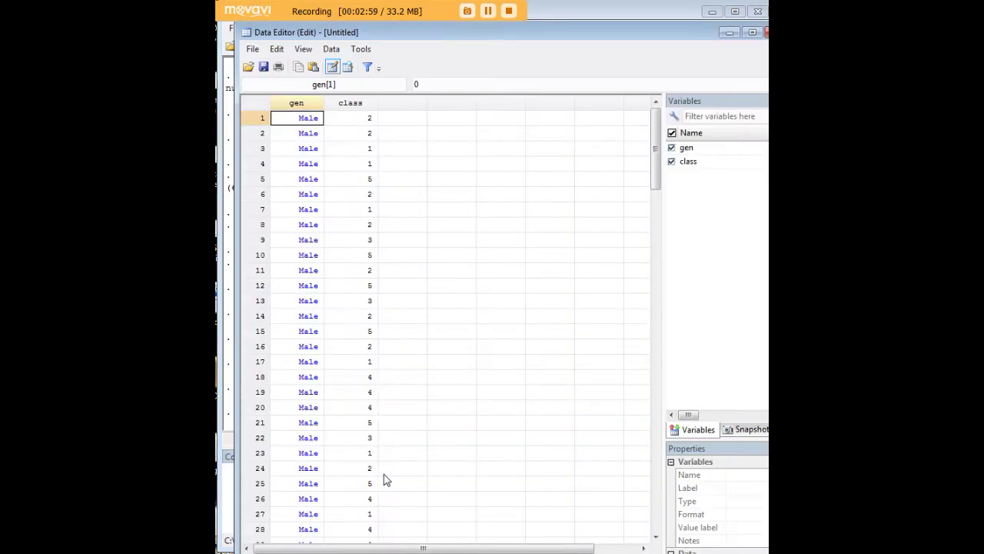
{"action": "scroll", "coordinate": [438, 237], "scroll_direction": "down", "scroll_amount": 5}
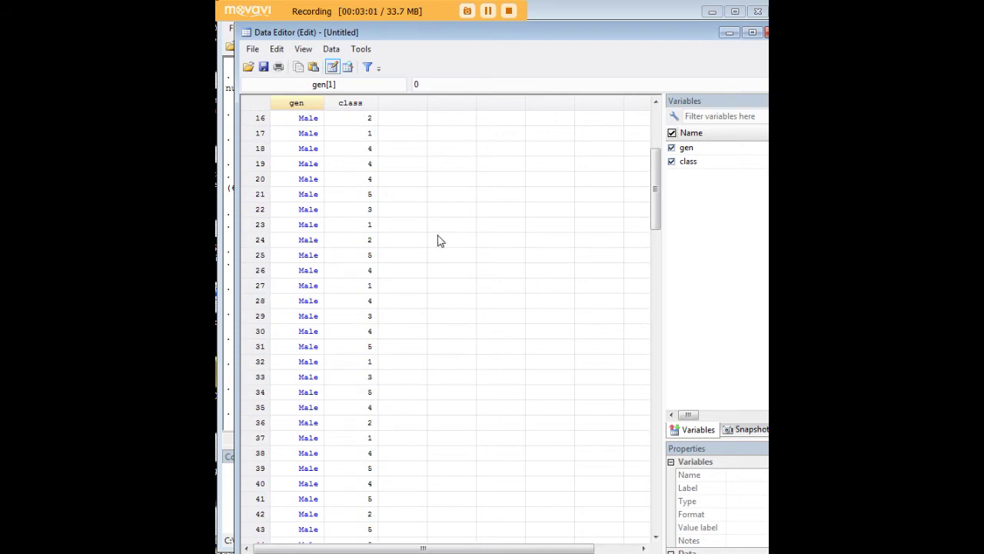
{"action": "scroll", "coordinate": [439, 239], "scroll_direction": "up", "scroll_amount": 5}
{"action": "scroll", "coordinate": [423, 262], "scroll_direction": "down", "scroll_amount": 20}
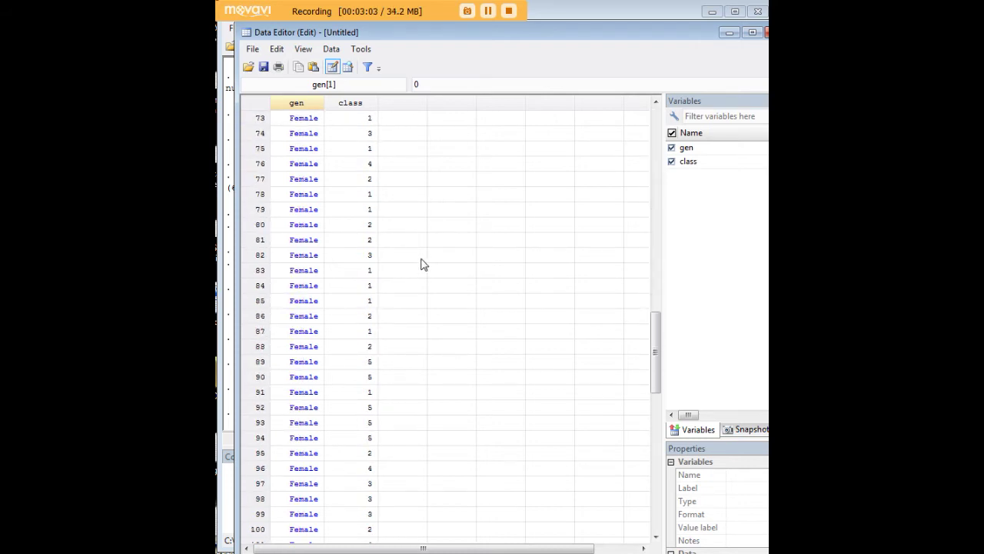
{"action": "scroll", "coordinate": [421, 271], "scroll_direction": "up", "scroll_amount": 20}
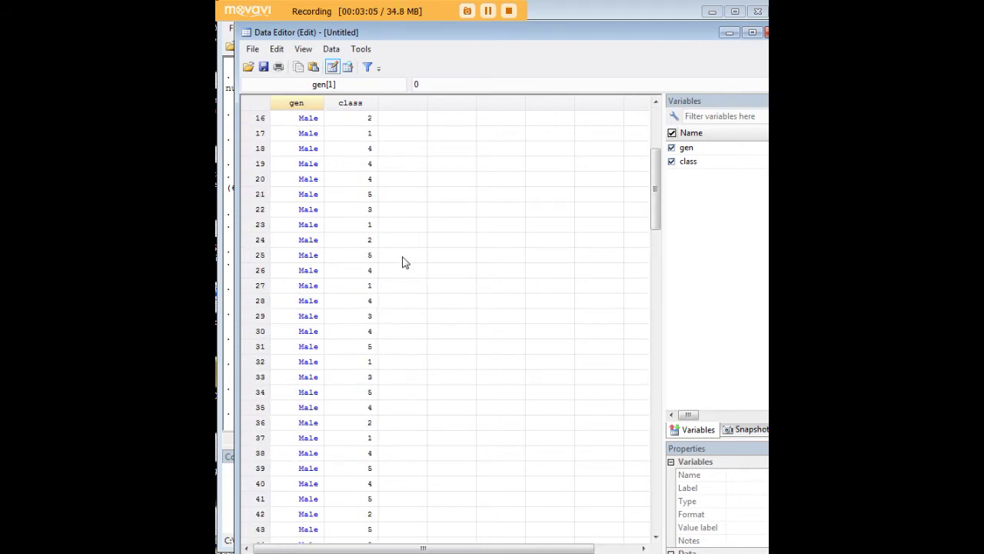
{"action": "scroll", "coordinate": [372, 266], "scroll_direction": "down", "scroll_amount": 6}
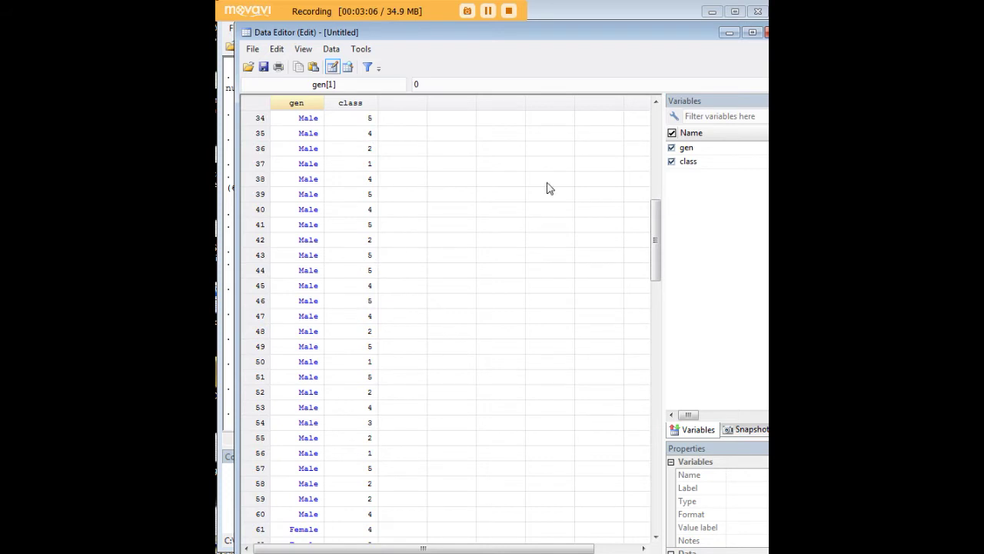
{"action": "left_click", "coordinate": [730, 33]}
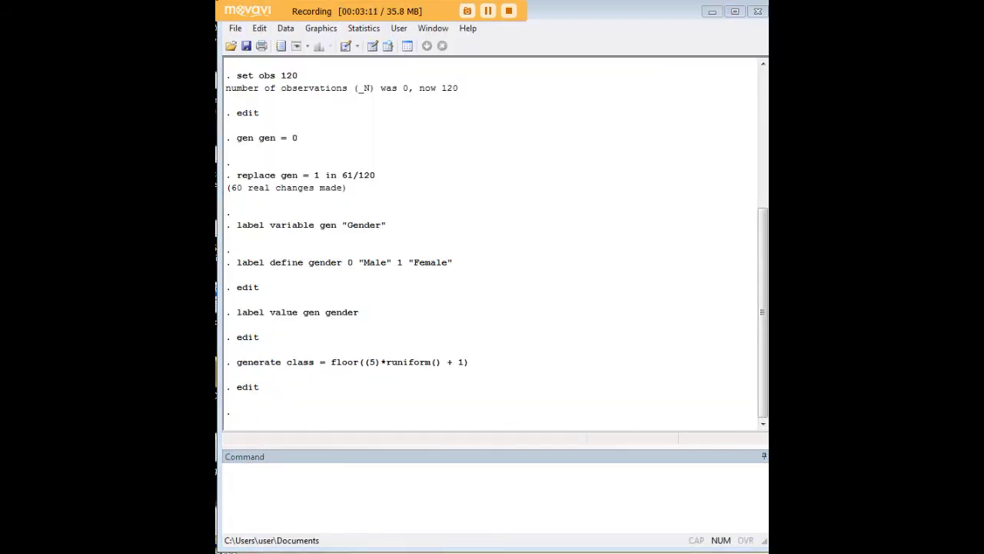
{"action": "left_click", "coordinate": [649, 488]}
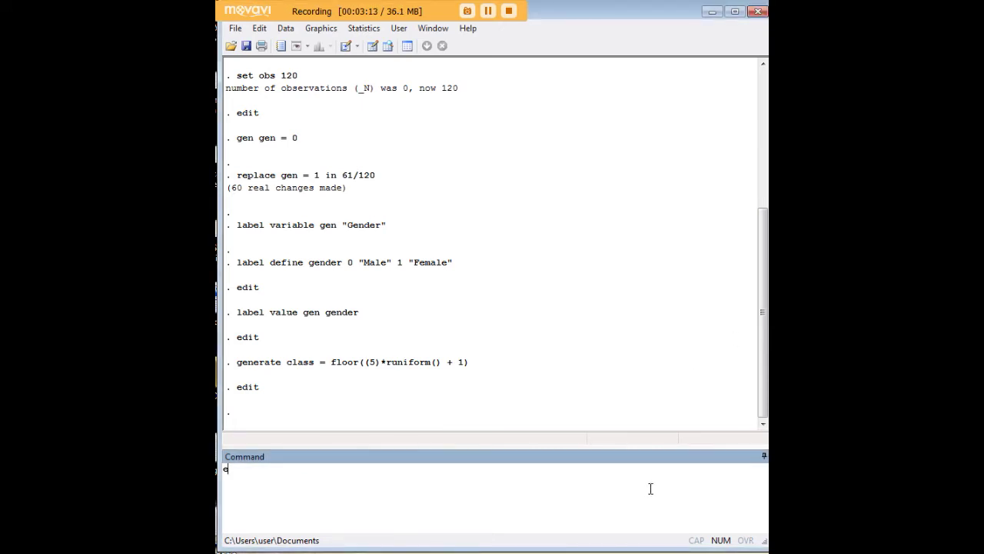
{"action": "key", "text": "ctrl+8"}
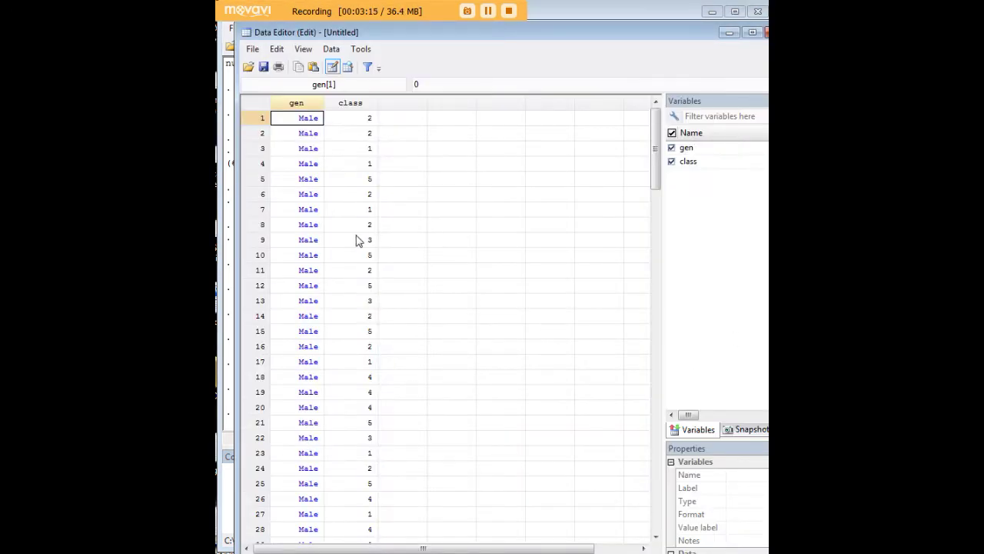
{"action": "scroll", "coordinate": [283, 290], "scroll_direction": "down", "scroll_amount": 7}
{"action": "scroll", "coordinate": [282, 290], "scroll_direction": "down", "scroll_amount": 8}
{"action": "left_click", "coordinate": [312, 332]}
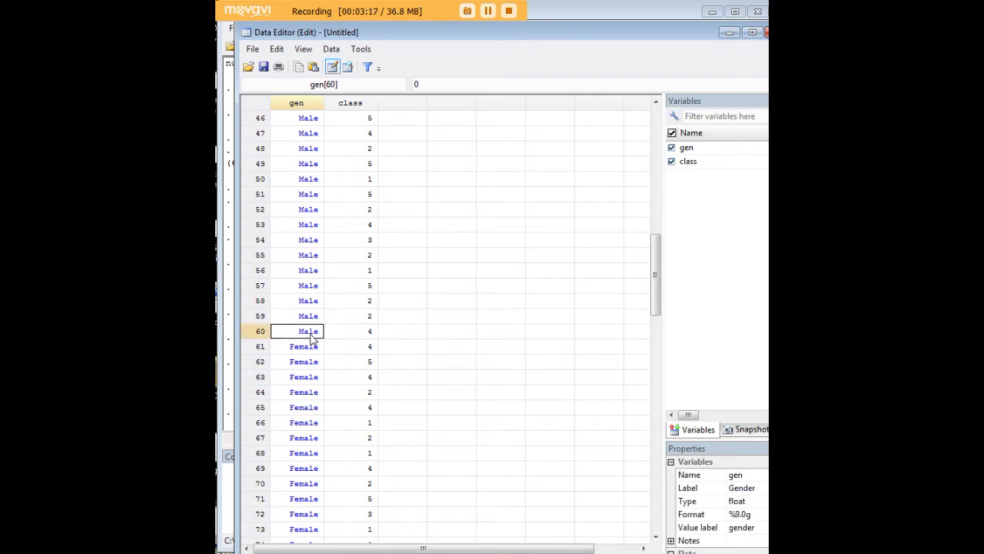
{"action": "scroll", "coordinate": [321, 332], "scroll_direction": "down", "scroll_amount": 5}
{"action": "scroll", "coordinate": [377, 330], "scroll_direction": "up", "scroll_amount": 19}
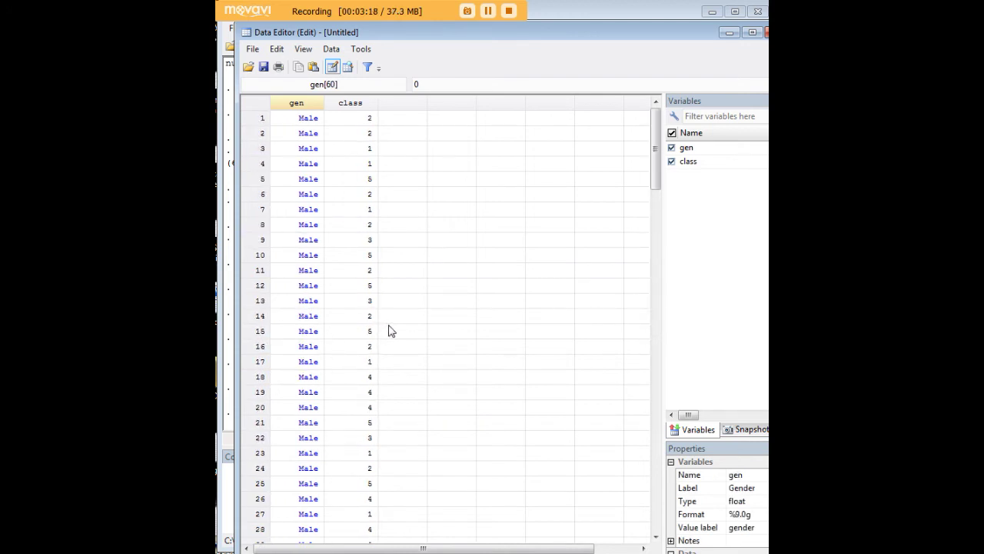
{"action": "left_click", "coordinate": [730, 33]}
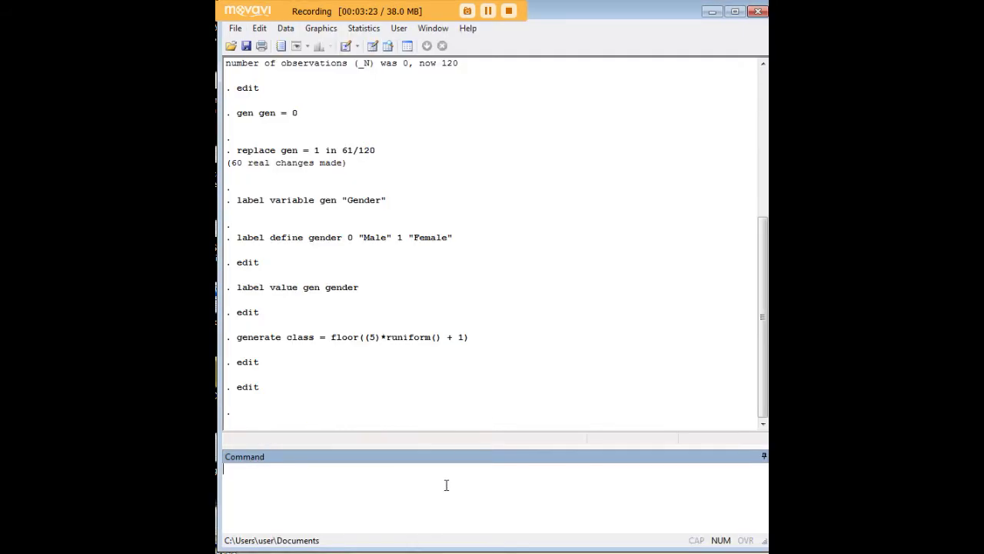
- Run gen y = runiform() and sort y, leaving out the drop y line
{"action": "type", "text": "gen y = runiform() sort y drop y"}
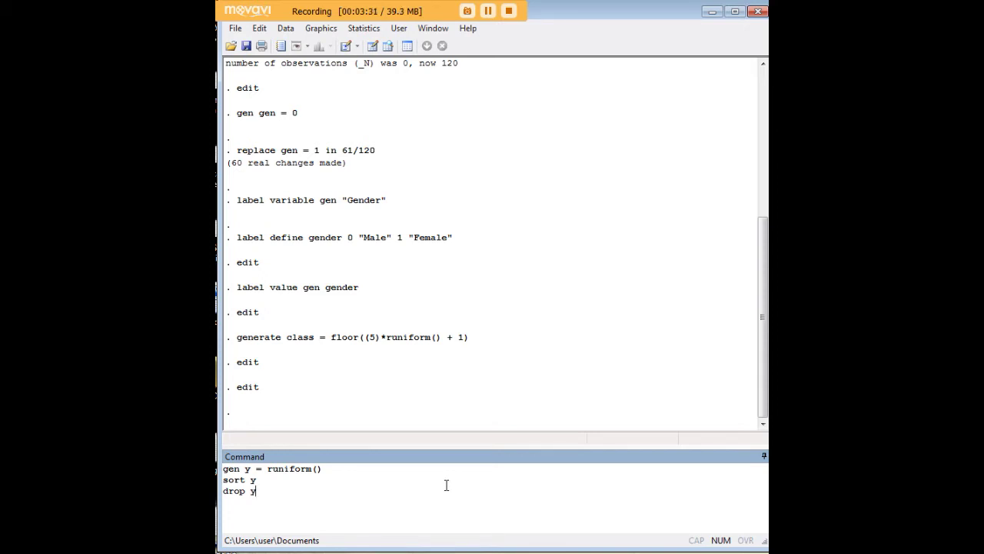
{"action": "left_click_drag", "start_coordinate": [260, 492], "coordinate": [223, 469]}
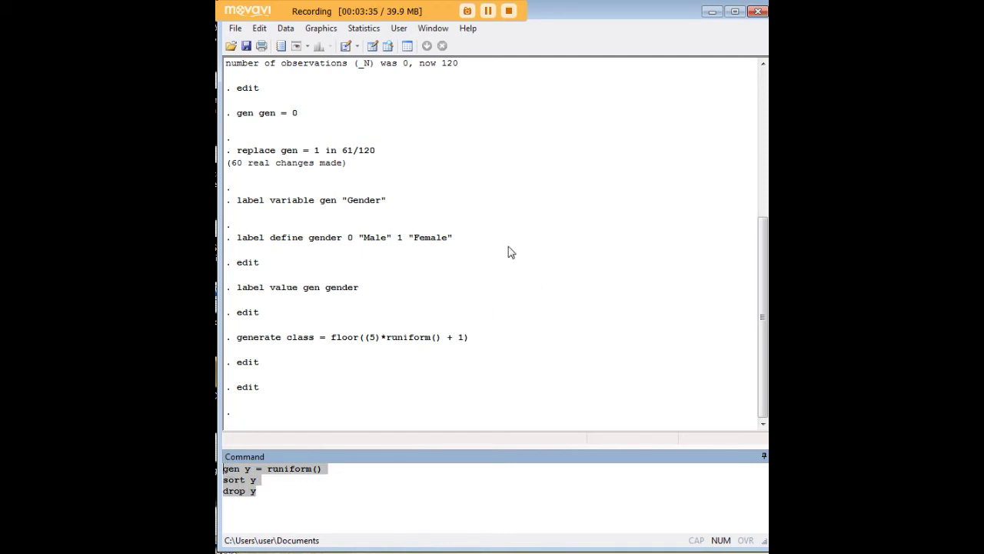
{"action": "left_click", "coordinate": [258, 472]}
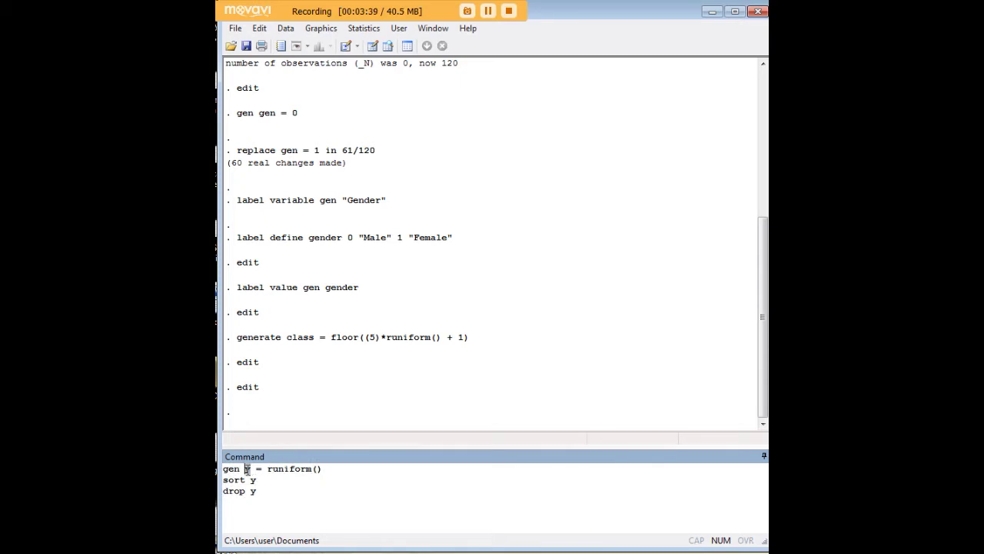
{"action": "left_click_drag", "start_coordinate": [316, 471], "coordinate": [269, 472]}
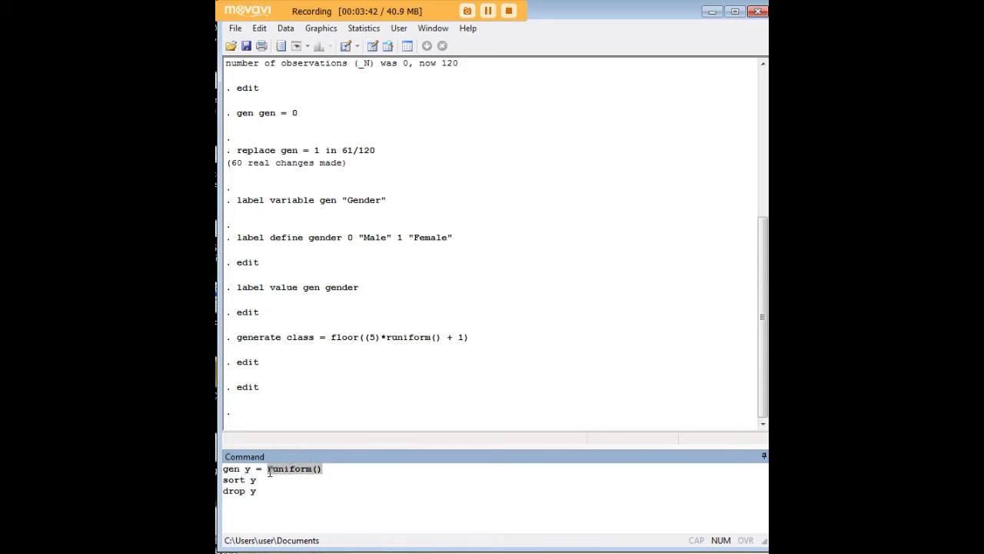
{"action": "left_click", "coordinate": [310, 469]}
{"action": "left_click_drag", "start_coordinate": [263, 482], "coordinate": [223, 491]}
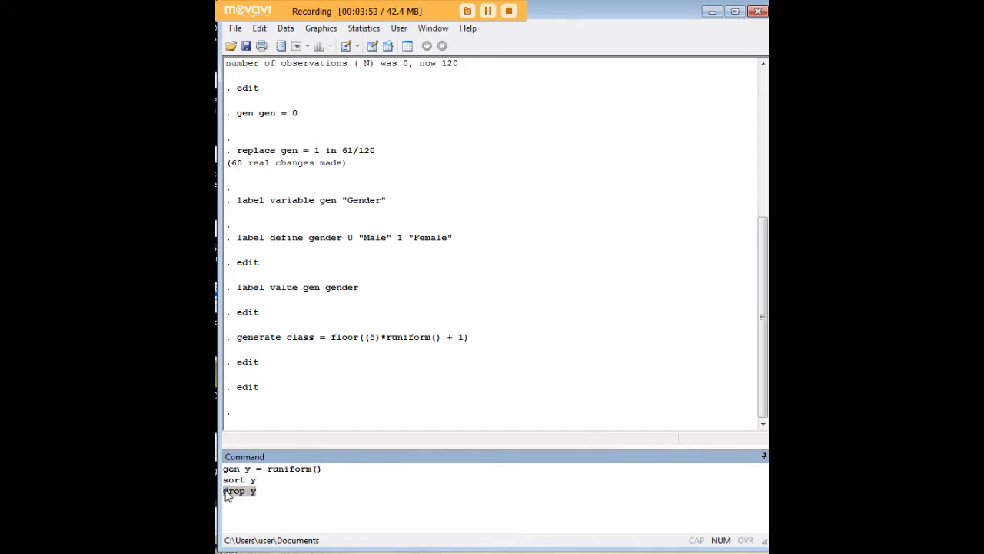
{"action": "key", "text": "Delete"}
{"action": "key", "text": "Return"}
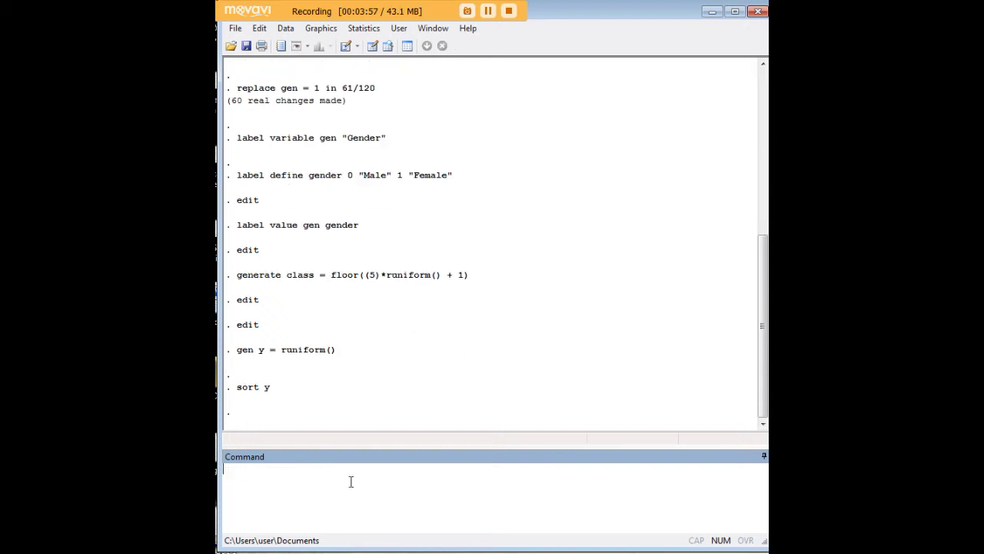
{"action": "type", "text": "edit"}
{"action": "key", "text": "Return"}
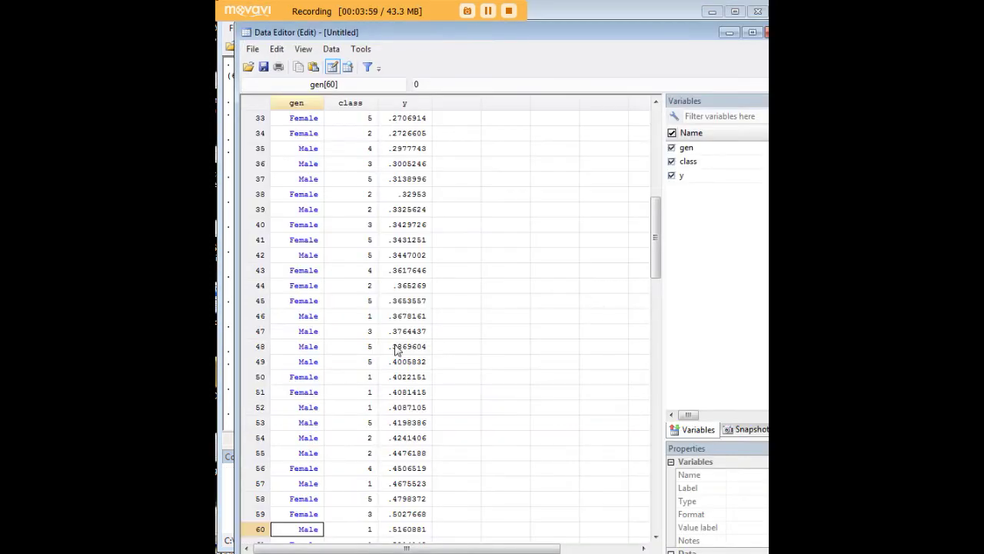
{"action": "left_click", "coordinate": [414, 123]}
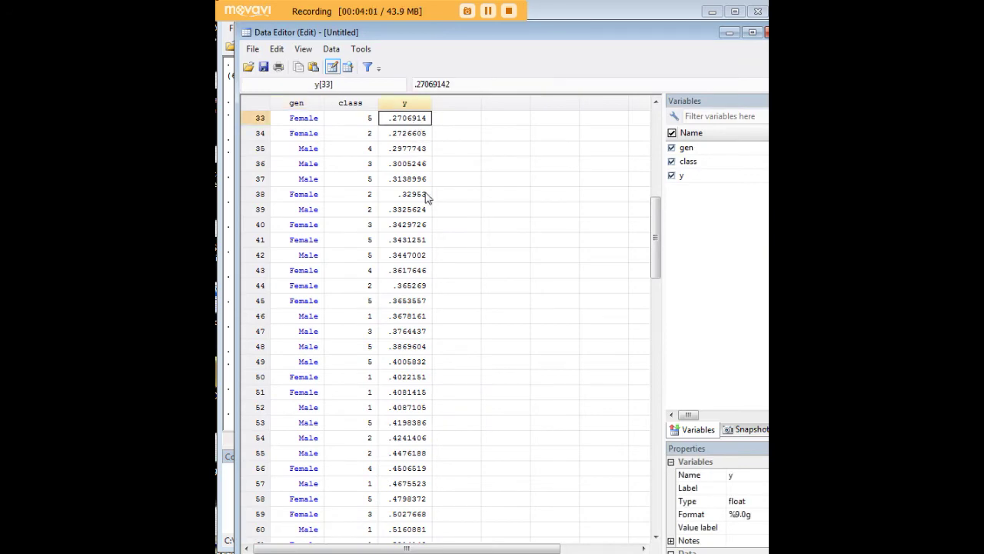
{"action": "scroll", "coordinate": [435, 296], "scroll_direction": "down", "scroll_amount": 14}
{"action": "scroll", "coordinate": [439, 313], "scroll_direction": "down", "scroll_amount": 7}
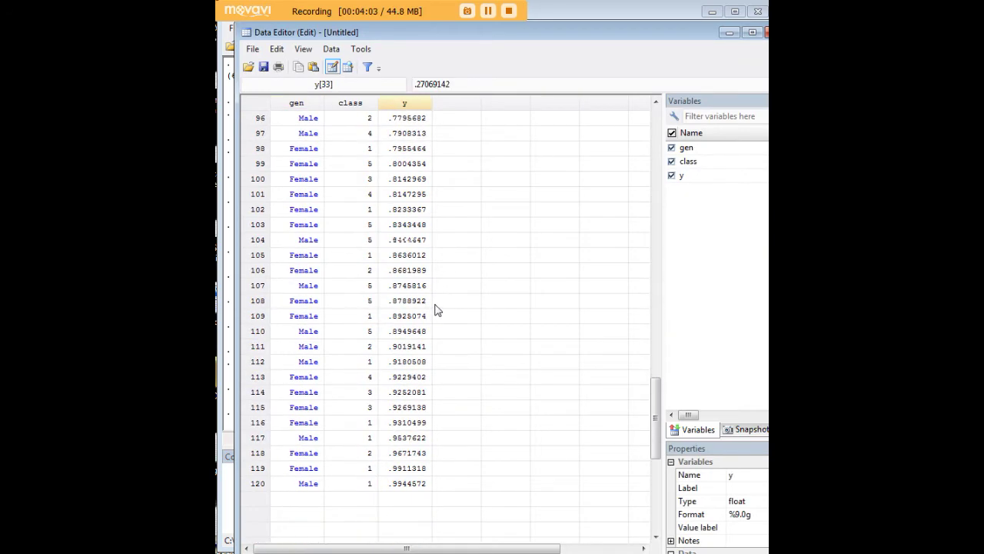
{"action": "scroll", "coordinate": [431, 311], "scroll_direction": "up", "scroll_amount": 20}
{"action": "scroll", "coordinate": [422, 314], "scroll_direction": "up", "scroll_amount": 8}
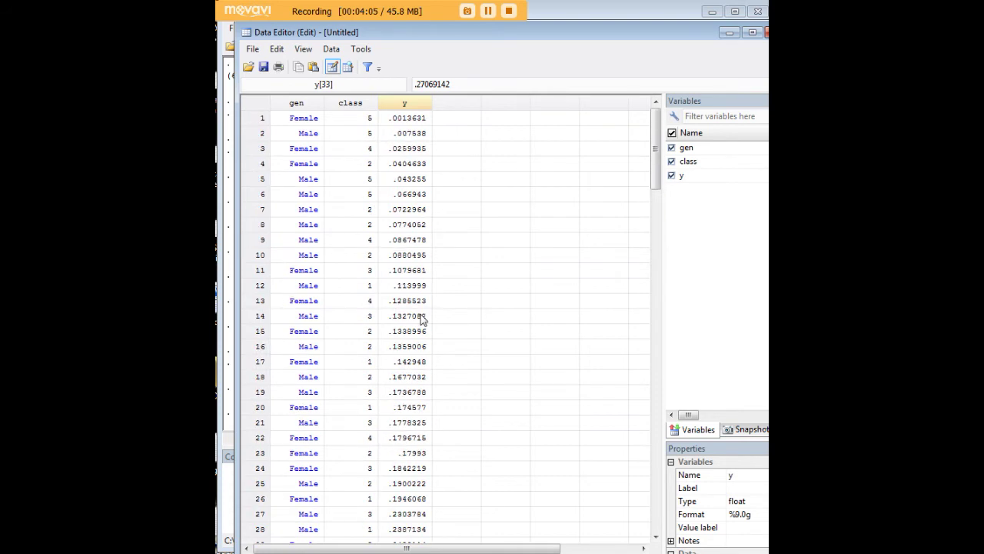
{"action": "scroll", "coordinate": [454, 440], "scroll_direction": "down", "scroll_amount": 13}
{"action": "scroll", "coordinate": [461, 441], "scroll_direction": "down", "scroll_amount": 20}
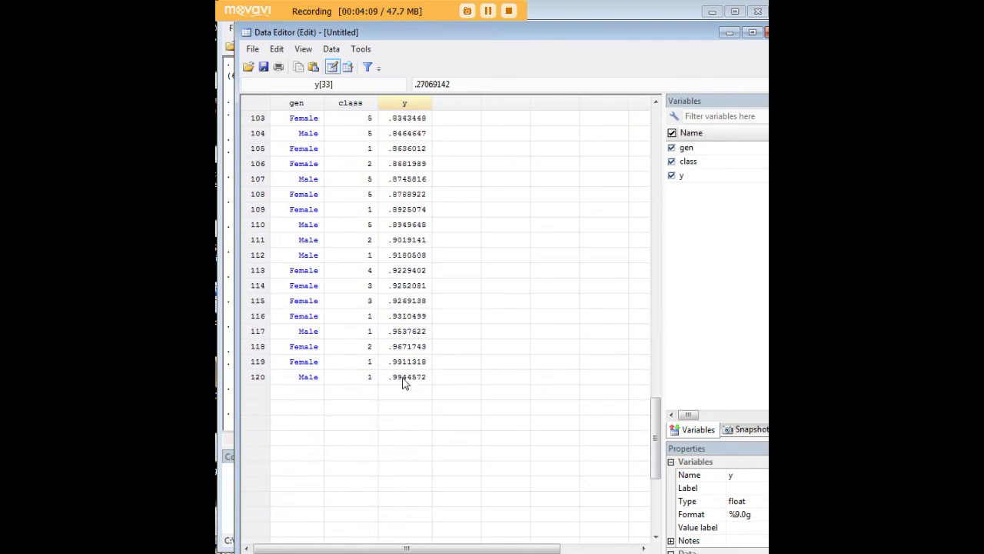
{"action": "left_click", "coordinate": [307, 377]}
{"action": "scroll", "coordinate": [315, 318], "scroll_direction": "up", "scroll_amount": 3}
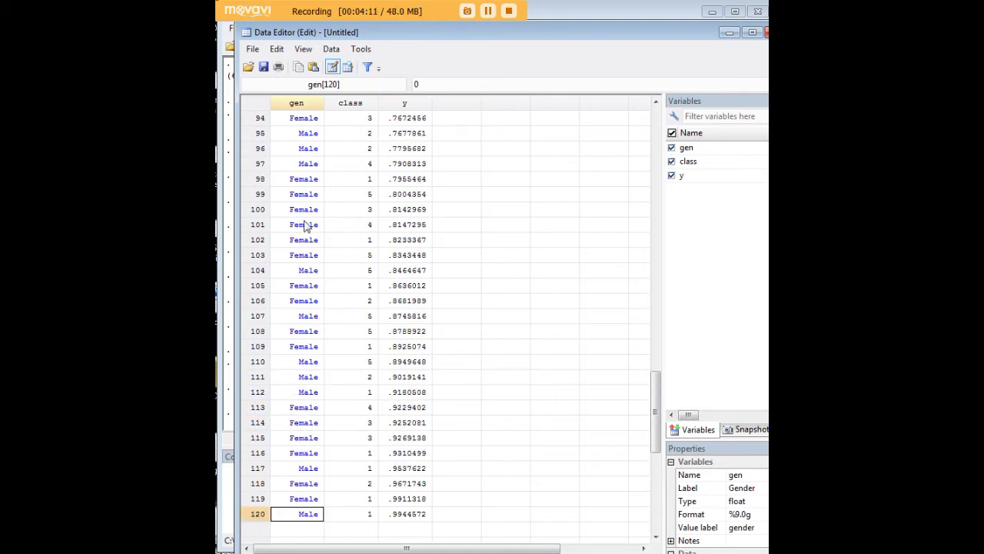
{"action": "left_click", "coordinate": [306, 197]}
{"action": "scroll", "coordinate": [374, 231], "scroll_direction": "up", "scroll_amount": 10}
{"action": "scroll", "coordinate": [389, 250], "scroll_direction": "up", "scroll_amount": 20}
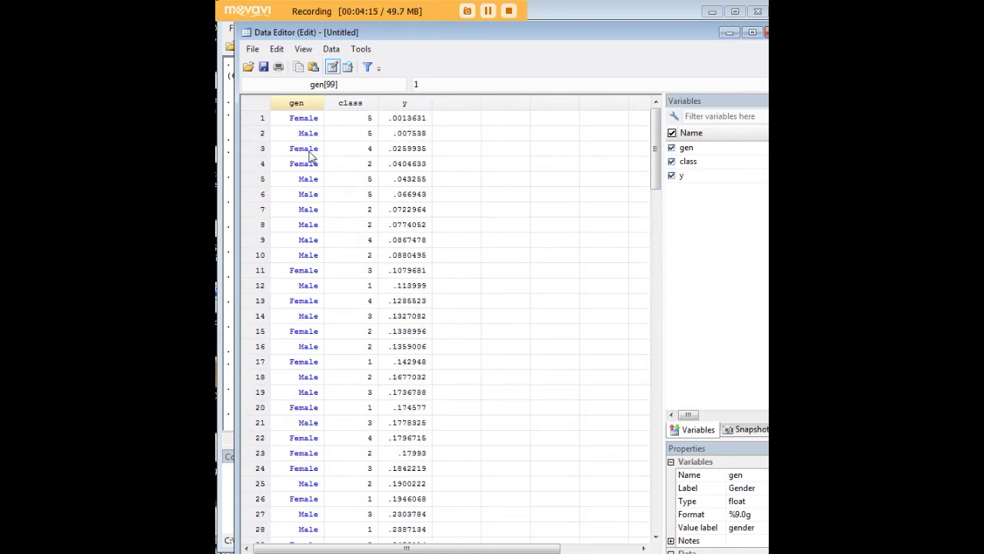
{"action": "left_click", "coordinate": [311, 152]}
{"action": "left_click", "coordinate": [307, 195]}
{"action": "scroll", "coordinate": [302, 339], "scroll_direction": "down", "scroll_amount": 4}
{"action": "scroll", "coordinate": [302, 343], "scroll_direction": "down", "scroll_amount": 20}
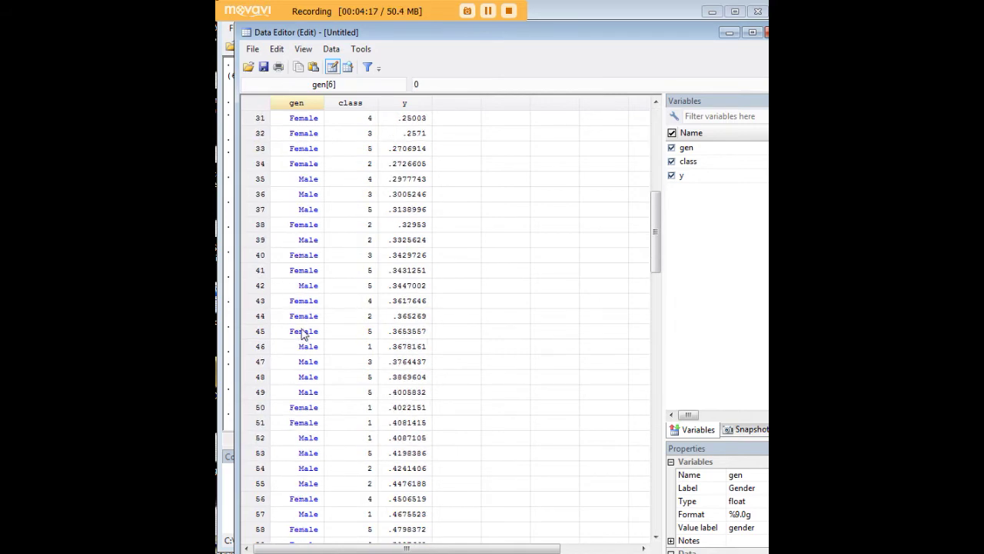
{"action": "scroll", "coordinate": [307, 330], "scroll_direction": "up", "scroll_amount": 20}
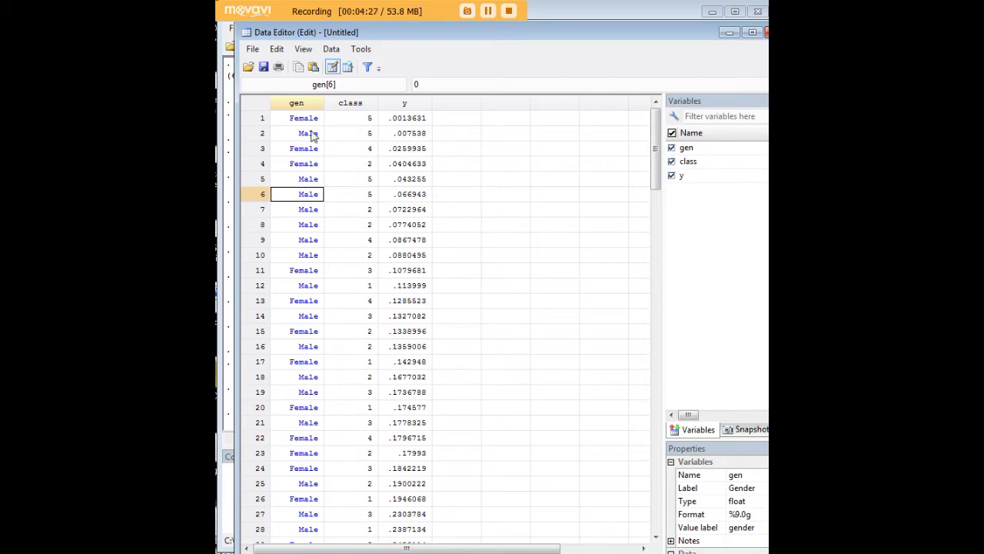
{"action": "scroll", "coordinate": [315, 254], "scroll_direction": "down", "scroll_amount": 10}
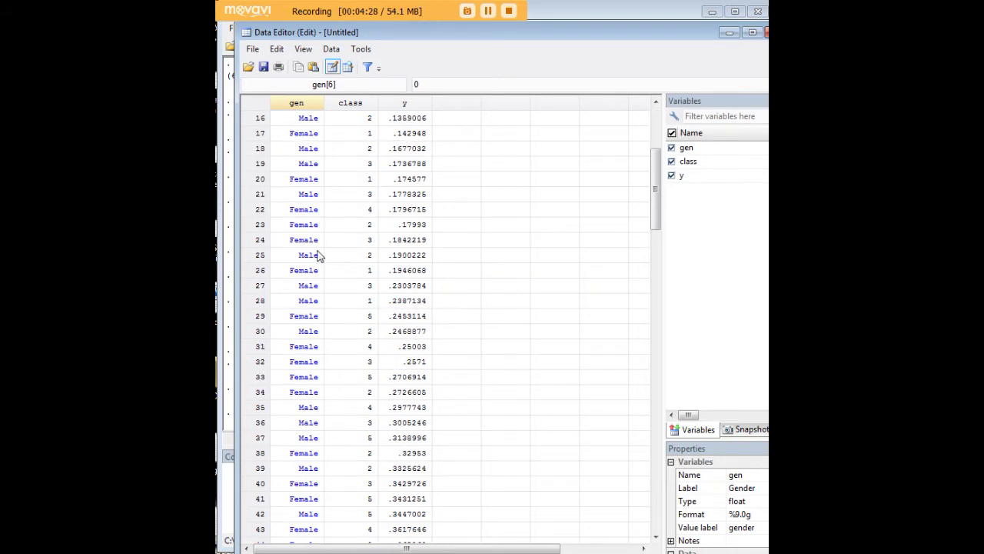
{"action": "scroll", "coordinate": [312, 275], "scroll_direction": "up", "scroll_amount": 10}
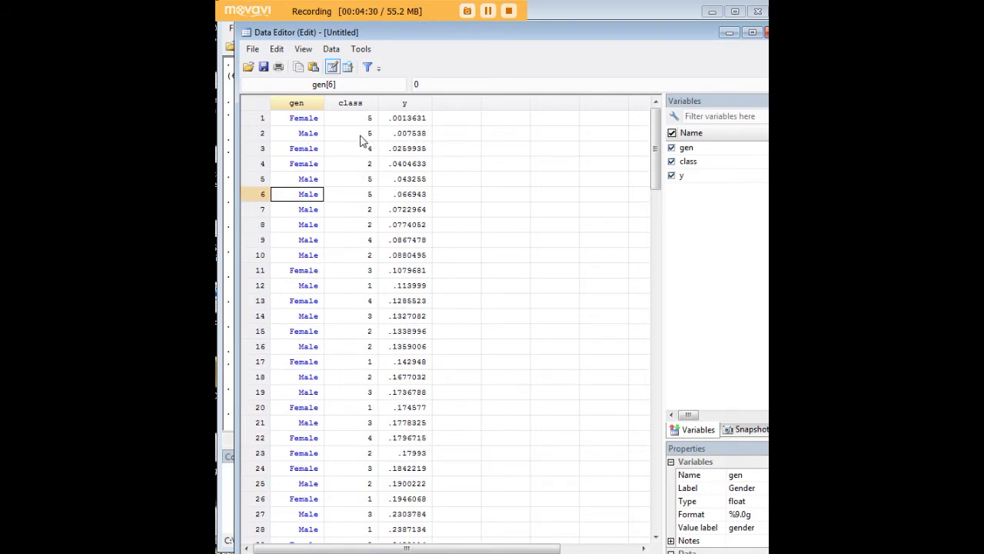
{"action": "left_click", "coordinate": [728, 37]}
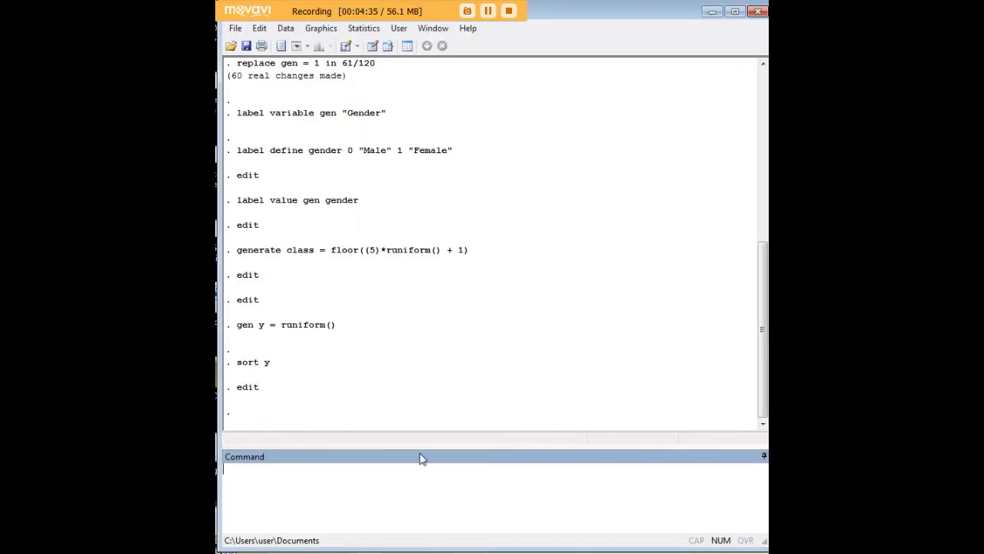
- Drop y, then review the remaining gen and class columns in the Data Editor and minimize it
{"action": "type", "text": "drop y"}
{"action": "key", "text": "Return"}
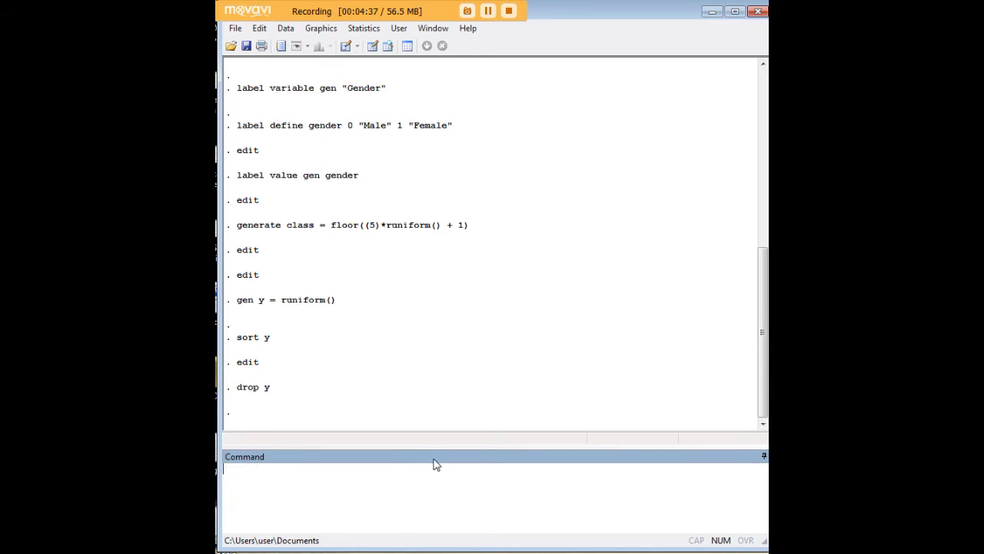
{"action": "type", "text": "edit"}
{"action": "key", "text": "Return"}
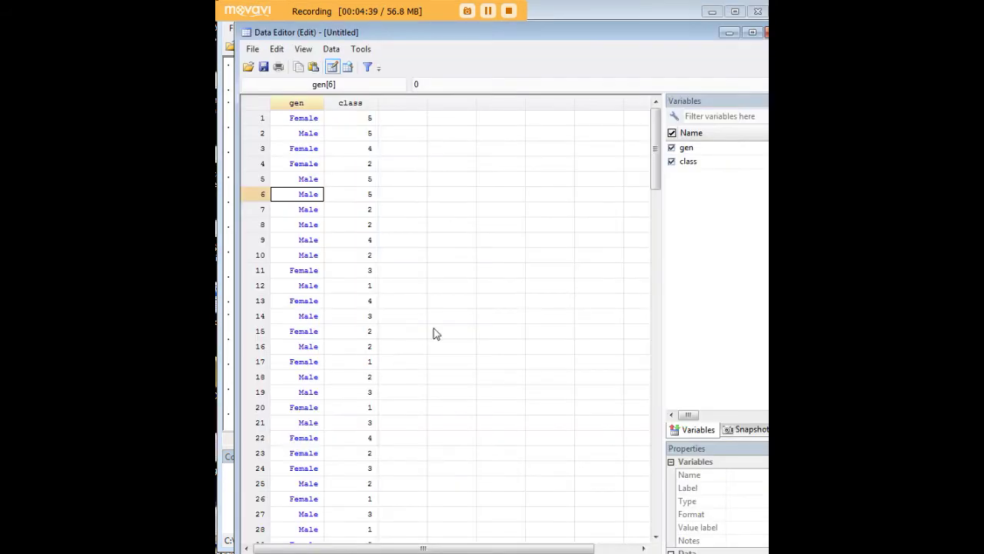
{"action": "left_click", "coordinate": [300, 122]}
{"action": "scroll", "coordinate": [380, 257], "scroll_direction": "down", "scroll_amount": 5}
{"action": "scroll", "coordinate": [379, 257], "scroll_direction": "up", "scroll_amount": 5}
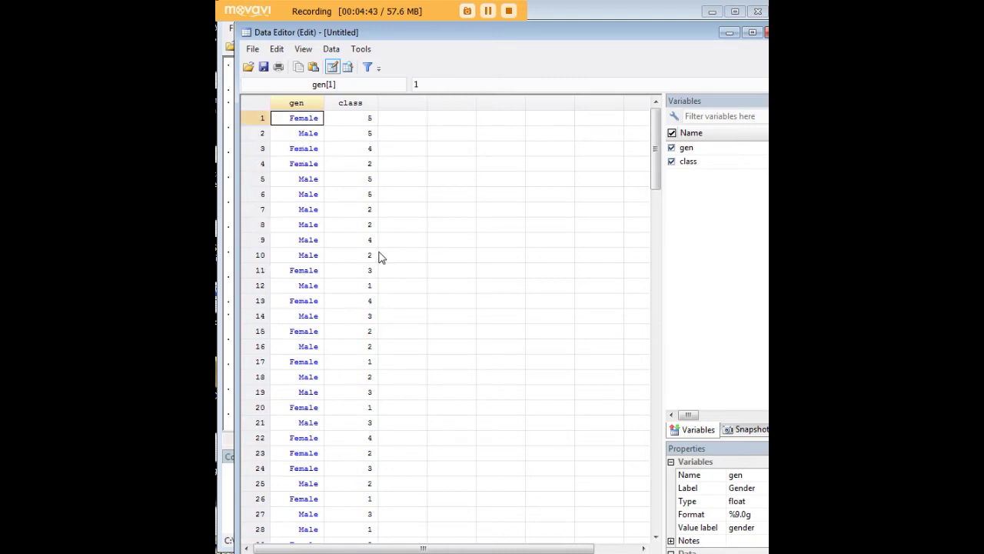
{"action": "scroll", "coordinate": [338, 215], "scroll_direction": "down", "scroll_amount": 9}
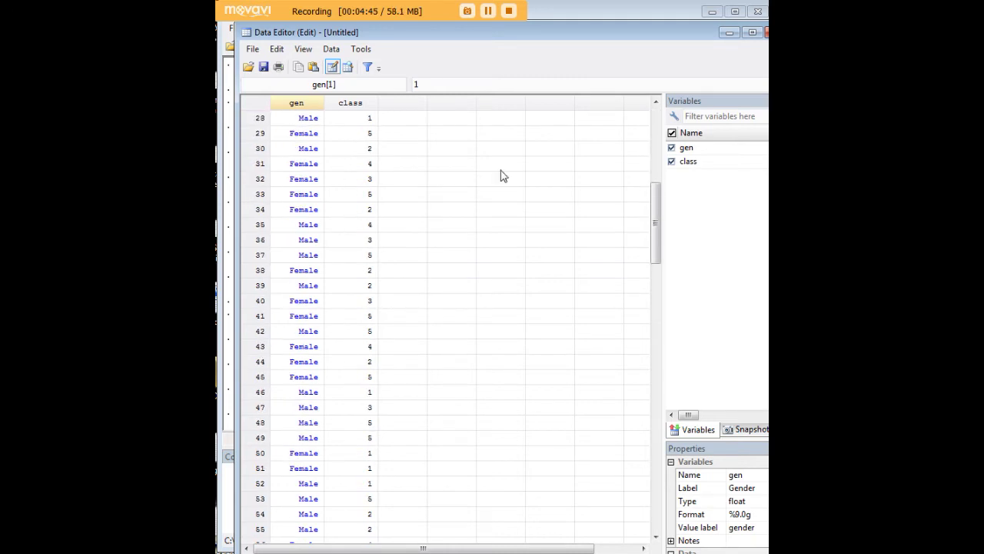
{"action": "left_click", "coordinate": [729, 32]}
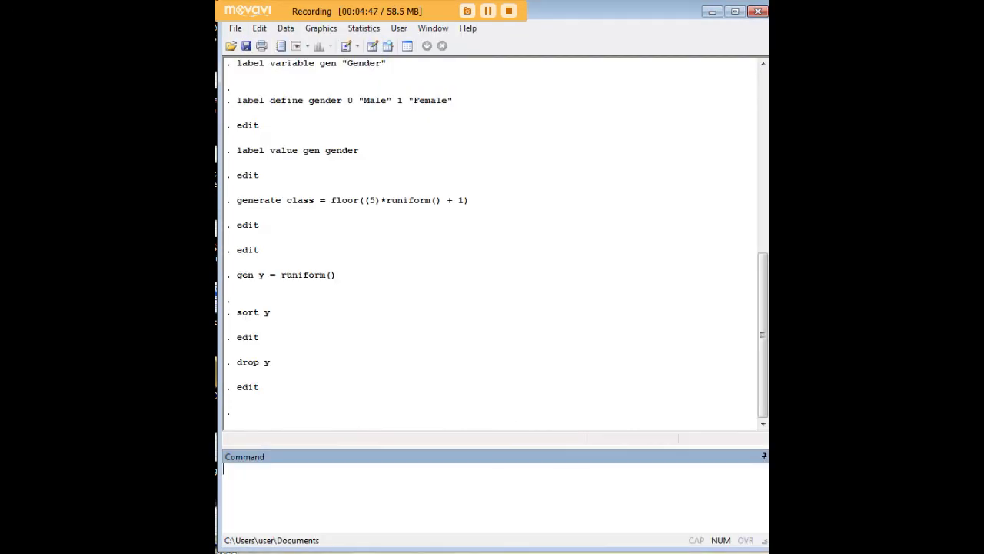
{"action": "left_click", "coordinate": [529, 482]}
- Run prtest gen == .5, giving mean .5 over 120 observations and p = 1.0000
{"action": "type", "text": "prtest gen == .5"}
{"action": "double_click", "coordinate": [266, 470]}
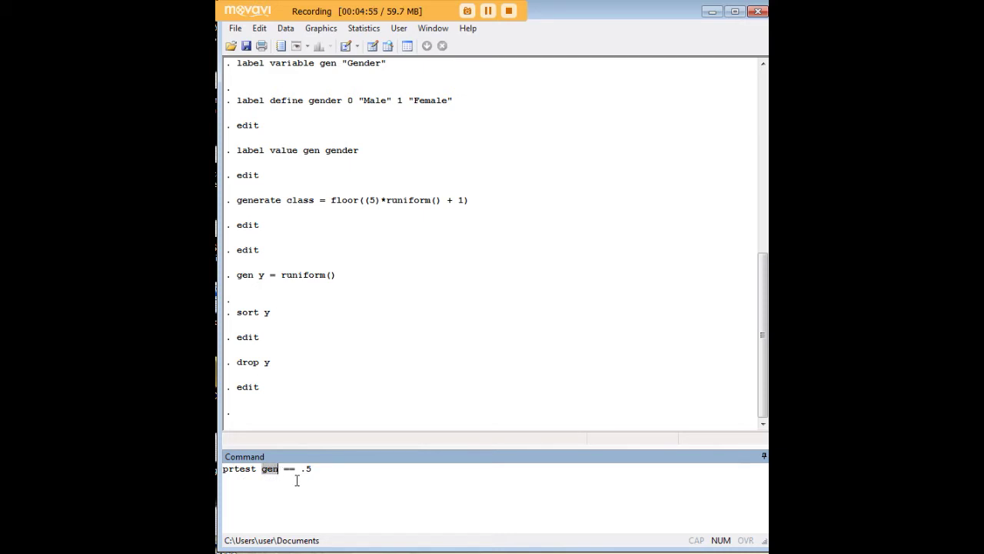
{"action": "left_click", "coordinate": [286, 470]}
{"action": "type", "text": "4"}
{"action": "key", "text": "BackSpace"}
{"action": "key", "text": "Return"}
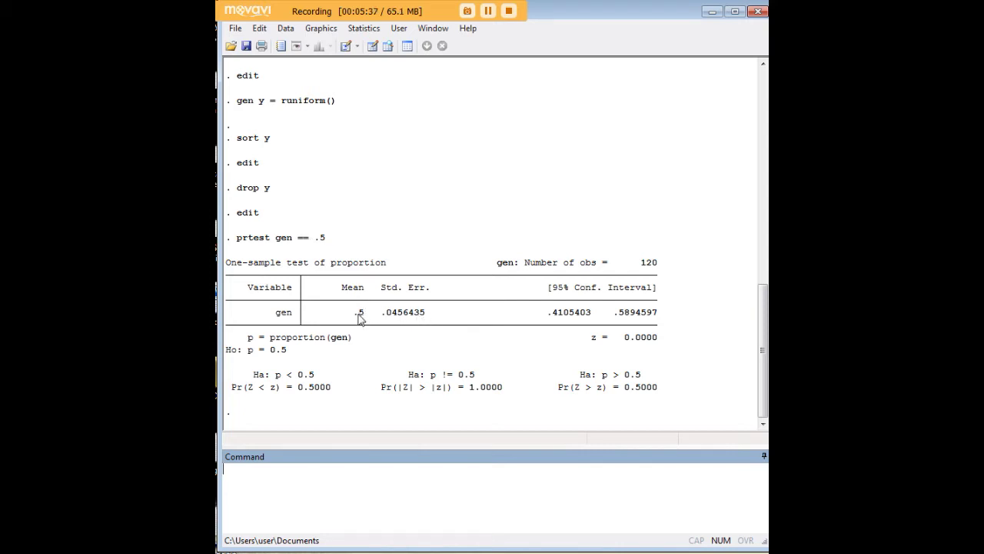
{"action": "left_click_drag", "start_coordinate": [369, 315], "coordinate": [356, 320]}
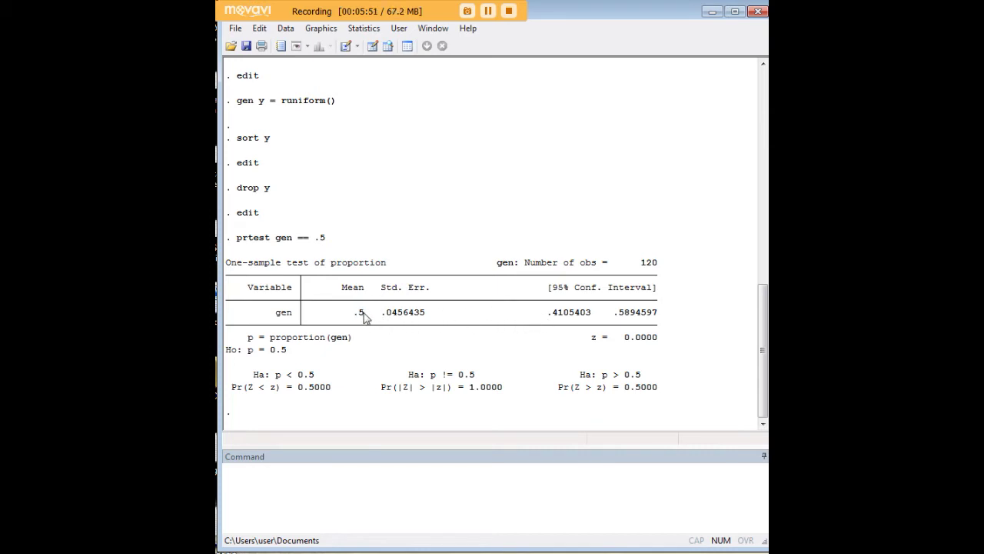
{"action": "left_click", "coordinate": [363, 314]}
{"action": "left_click_drag", "start_coordinate": [543, 313], "coordinate": [655, 317]}
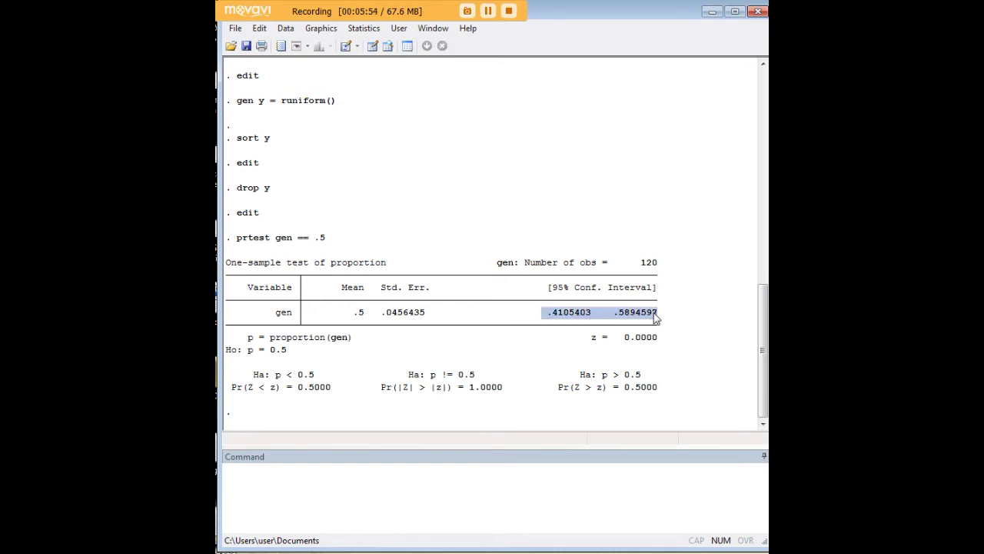
{"action": "left_click", "coordinate": [621, 339]}
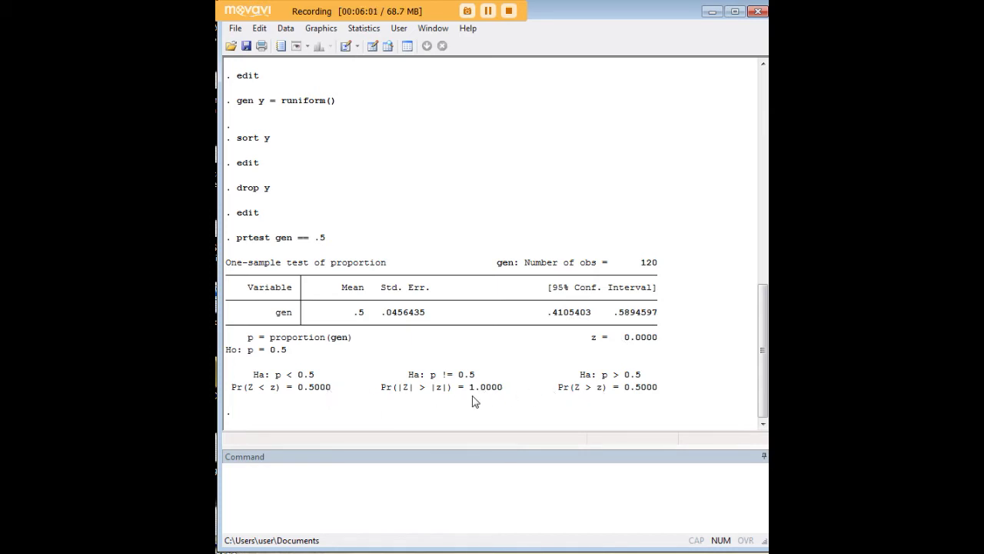
{"action": "left_click_drag", "start_coordinate": [505, 394], "coordinate": [406, 382]}
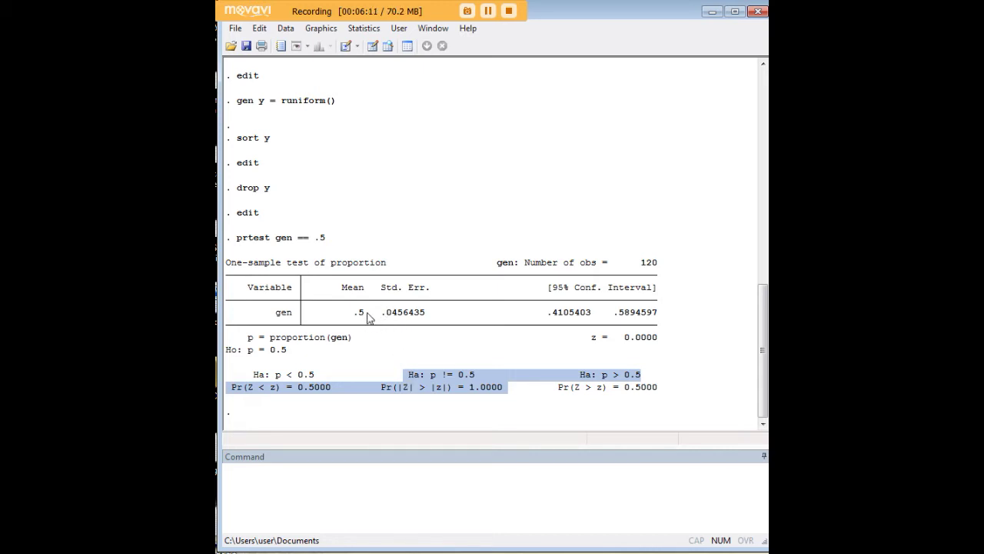
{"action": "left_click", "coordinate": [456, 478]}
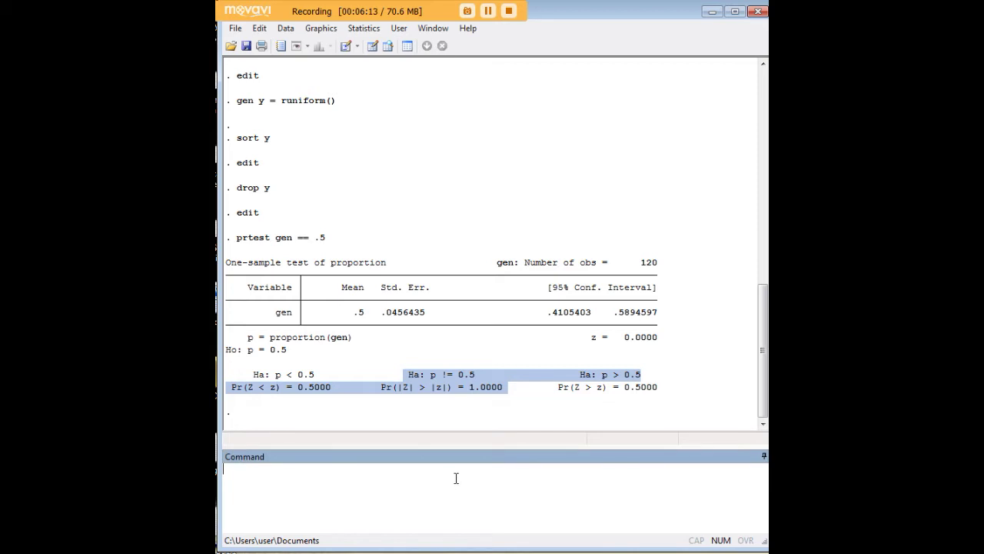
{"action": "type", "text": "edit"}
- Enter 1 in gen for observations 5, 8, 18 and 39, making them Female
{"action": "key", "text": "Return"}
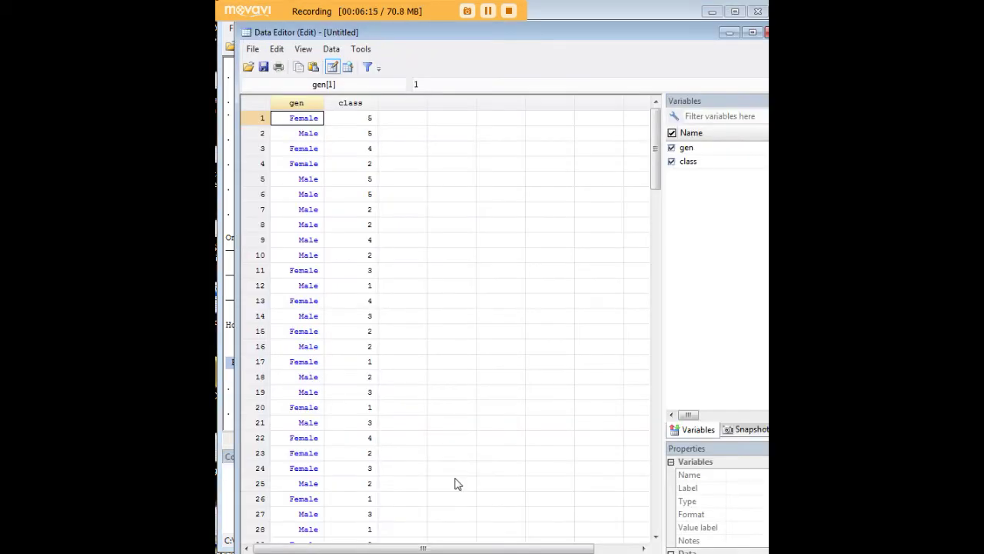
{"action": "left_click", "coordinate": [292, 182]}
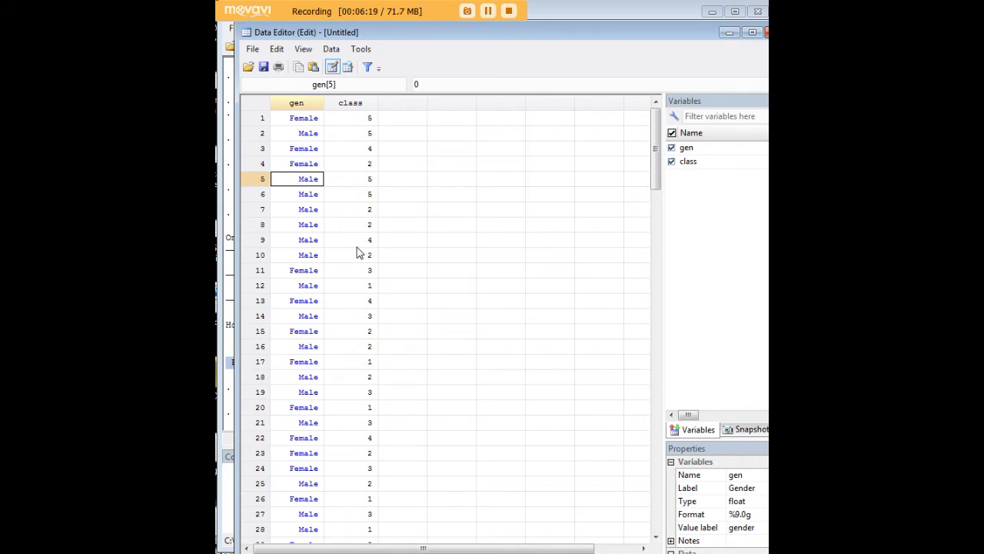
{"action": "type", "text": "1"}
{"action": "key", "text": "Return"}
{"action": "key", "text": "Return"}
{"action": "key", "text": "Return"}
{"action": "type", "text": "1"}
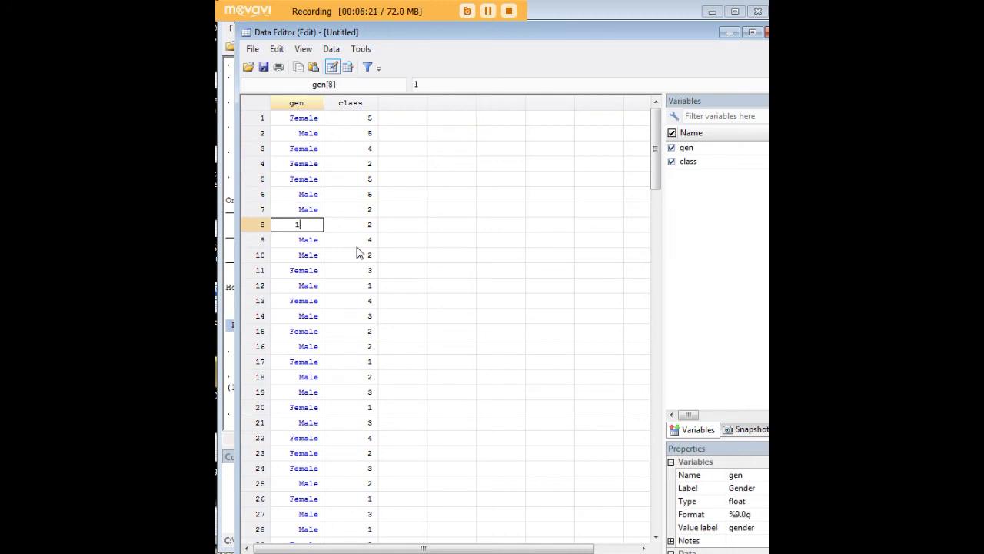
{"action": "key", "text": "Return"}
{"action": "key", "text": "Return"}
{"action": "key", "text": "Return"}
{"action": "key", "text": "Return"}
{"action": "key", "text": "Return"}
{"action": "key", "text": "Return"}
{"action": "key", "text": "Return"}
{"action": "key", "text": "Return"}
{"action": "key", "text": "Return"}
{"action": "key", "text": "Return"}
{"action": "type", "text": "1"}
{"action": "key", "text": "Return"}
{"action": "key", "text": "Return"}
{"action": "key", "text": "Return"}
{"action": "key", "text": "Return"}
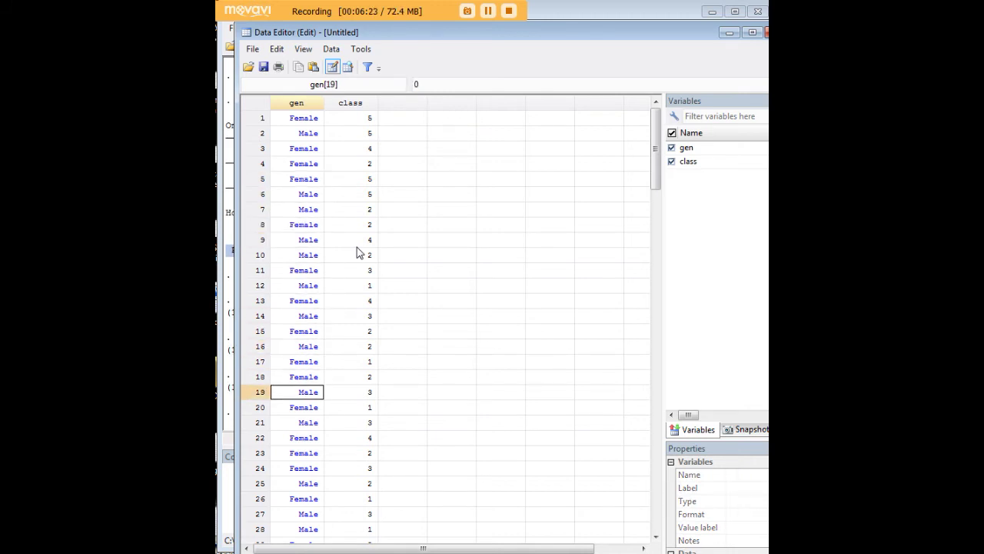
{"action": "key", "text": "Return"}
{"action": "key", "text": "Return"}
{"action": "key", "text": "Return"}
{"action": "key", "text": "Return"}
{"action": "key", "text": "Return"}
{"action": "key", "text": "Return"}
{"action": "key", "text": "Return"}
{"action": "key", "text": "Return"}
{"action": "key", "text": "Return"}
{"action": "key", "text": "Return"}
{"action": "key", "text": "Return"}
{"action": "key", "text": "Return"}
{"action": "key", "text": "Return"}
{"action": "key", "text": "Return"}
{"action": "key", "text": "Return"}
{"action": "key", "text": "Return"}
{"action": "key", "text": "Return"}
{"action": "key", "text": "Return"}
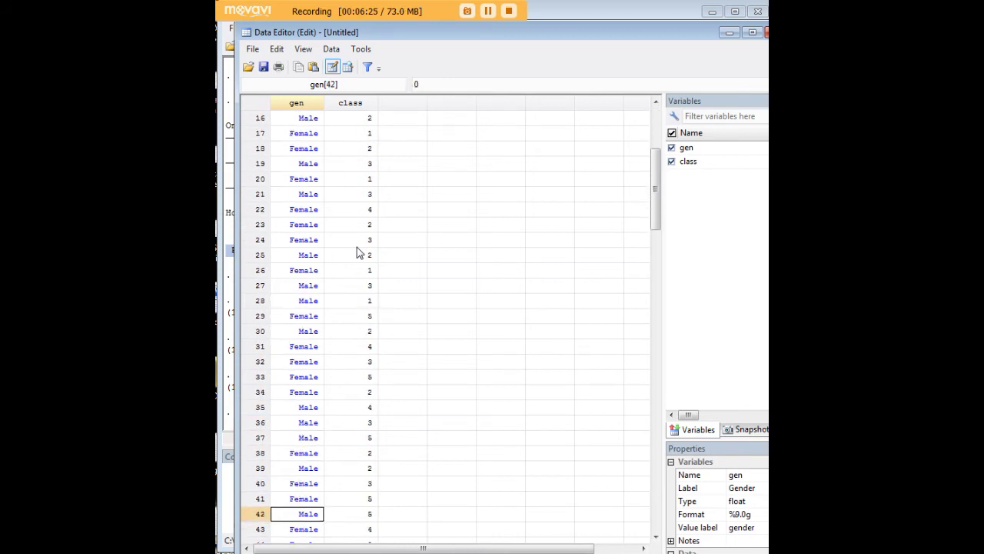
{"action": "key", "text": "Up"}
{"action": "type", "text": "1"}
{"action": "key", "text": "Return"}
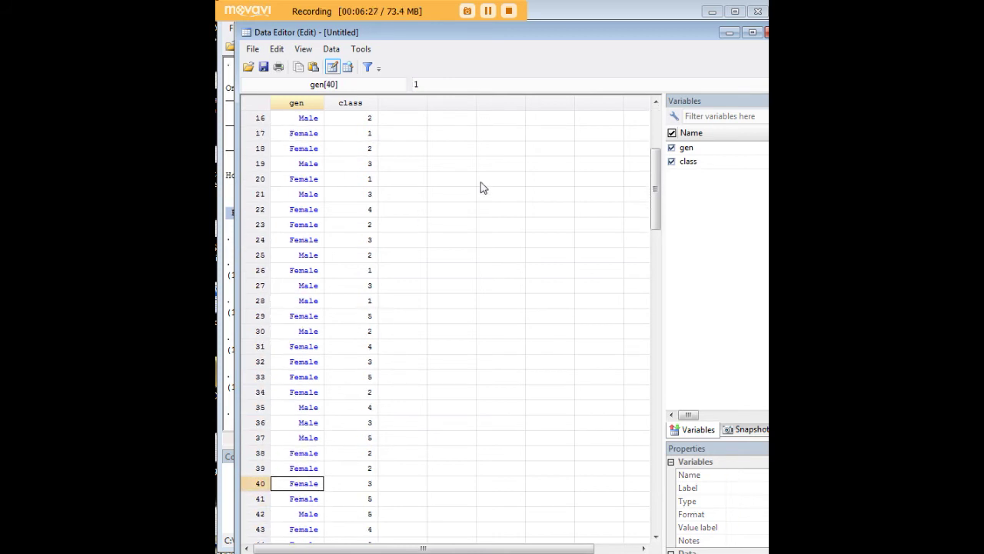
- Rerun prtest gen == .5 from the Results log on the edited data
{"action": "left_click", "coordinate": [729, 32]}
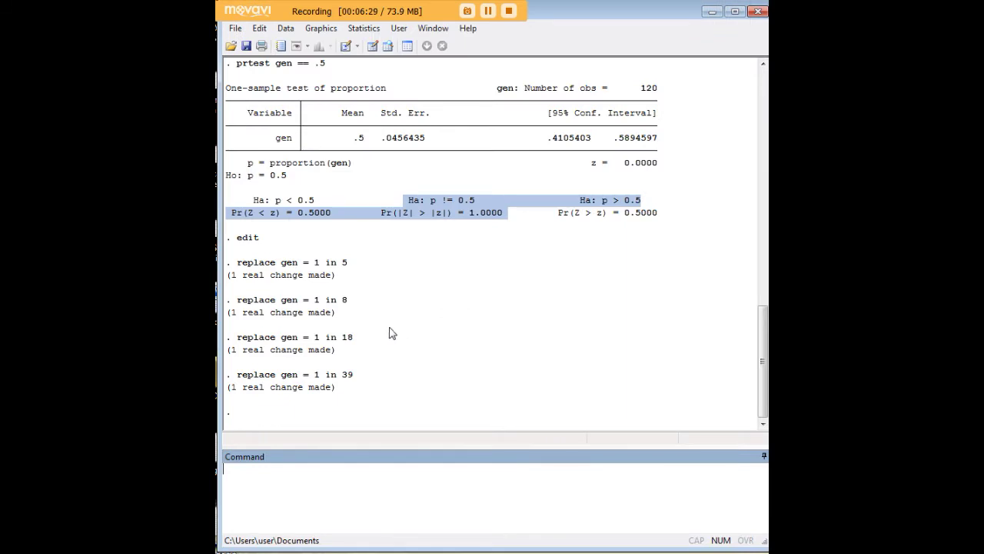
{"action": "scroll", "coordinate": [343, 209], "scroll_direction": "up", "scroll_amount": 2}
{"action": "left_click_drag", "start_coordinate": [328, 139], "coordinate": [237, 142]}
{"action": "key", "text": "ctrl+c"}
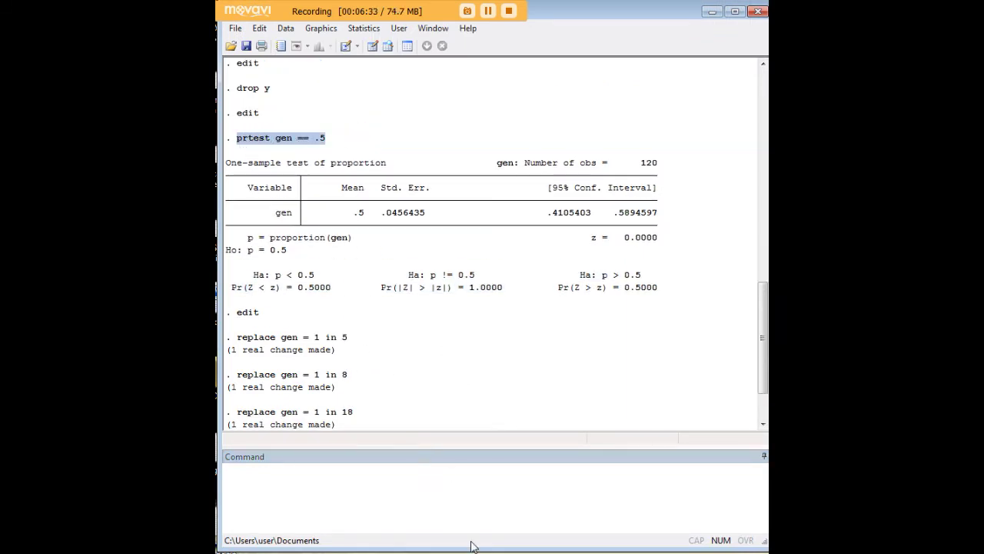
{"action": "left_click", "coordinate": [487, 493]}
{"action": "key", "text": "ctrl+v"}
{"action": "key", "text": "Return"}
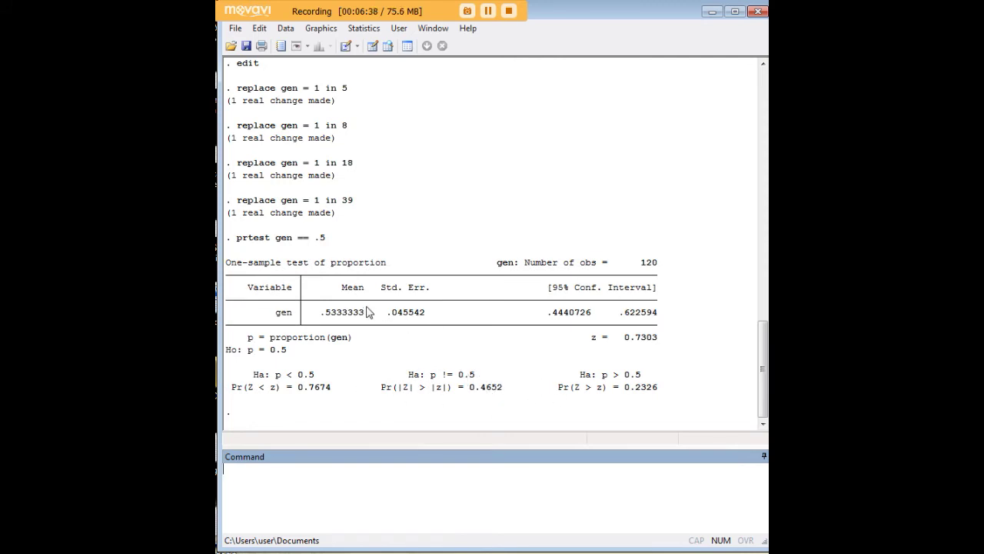
- Review the output: mean .5333333, the three alternatives, and two-sided p-value 0.4652
{"action": "left_click_drag", "start_coordinate": [369, 316], "coordinate": [324, 320]}
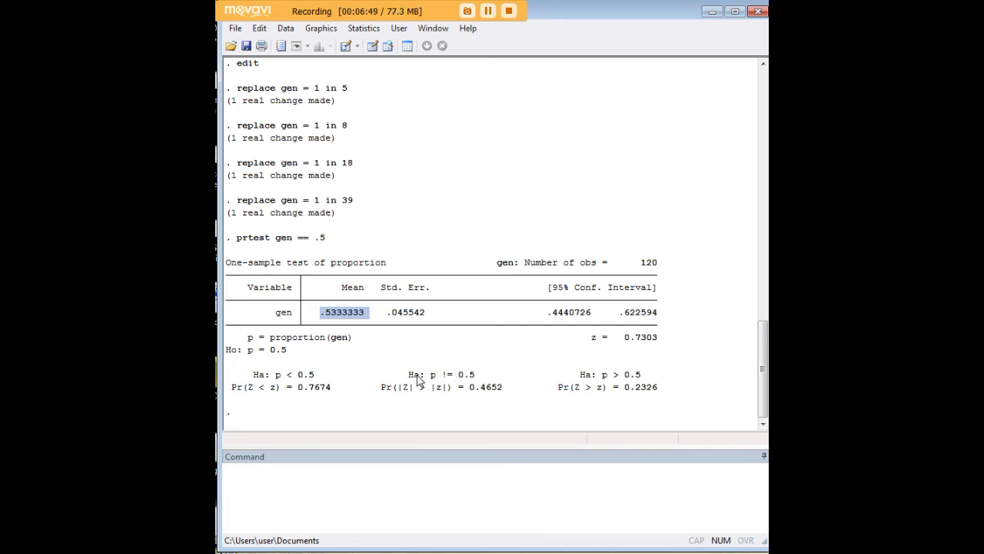
{"action": "left_click_drag", "start_coordinate": [409, 376], "coordinate": [475, 375]}
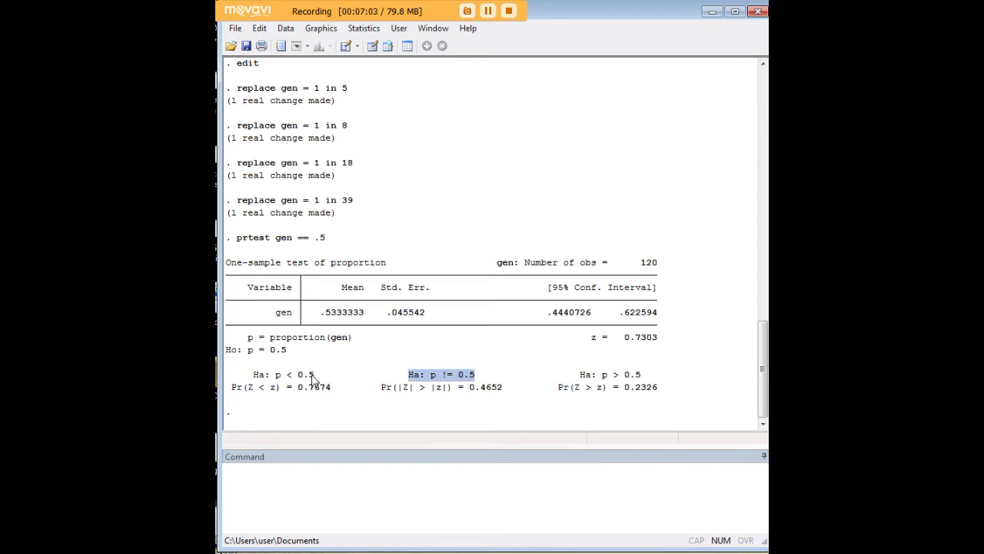
{"action": "left_click_drag", "start_coordinate": [315, 377], "coordinate": [299, 378]}
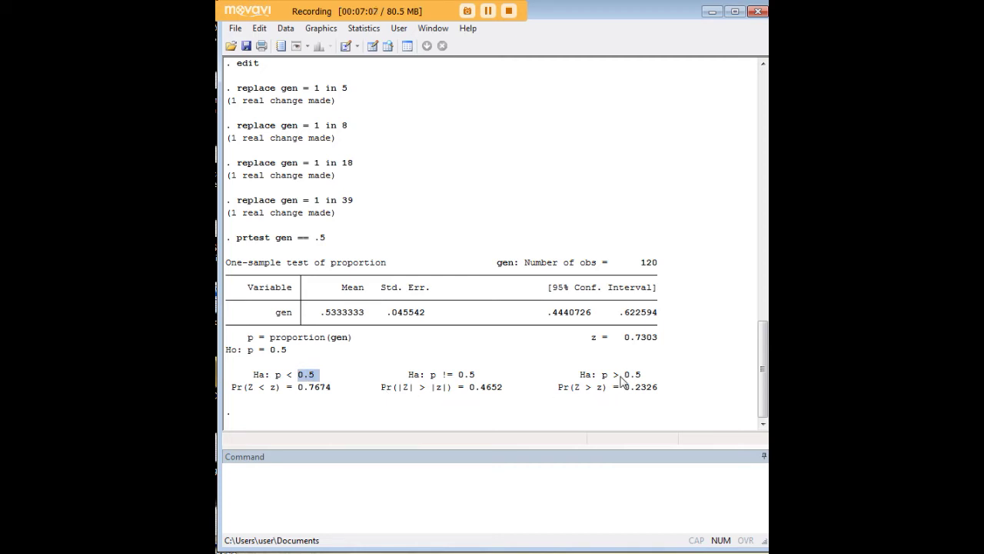
{"action": "left_click_drag", "start_coordinate": [642, 378], "coordinate": [629, 385]}
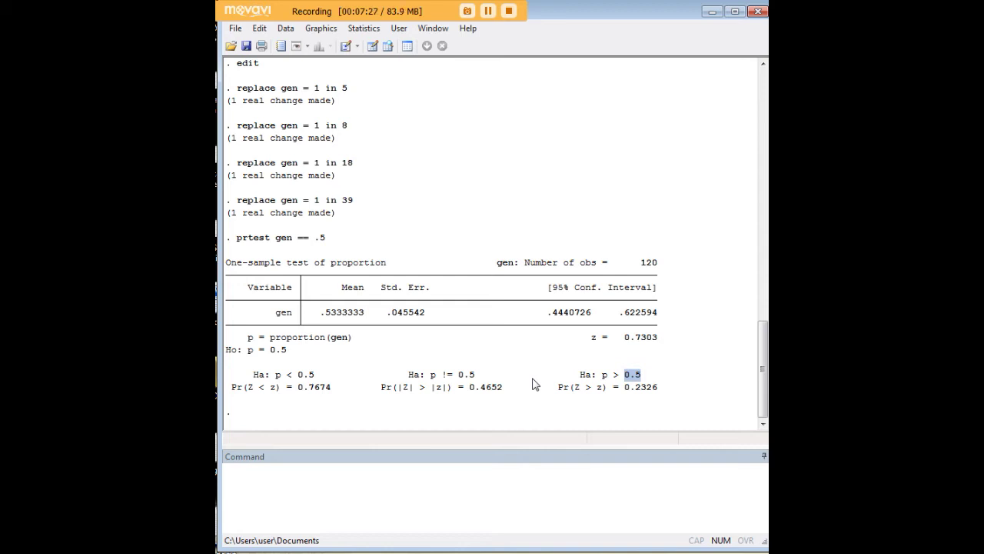
{"action": "left_click", "coordinate": [639, 384]}
{"action": "left_click_drag", "start_coordinate": [650, 379], "coordinate": [606, 383]}
{"action": "left_click", "coordinate": [626, 378]}
{"action": "left_click_drag", "start_coordinate": [478, 374], "coordinate": [413, 381]}
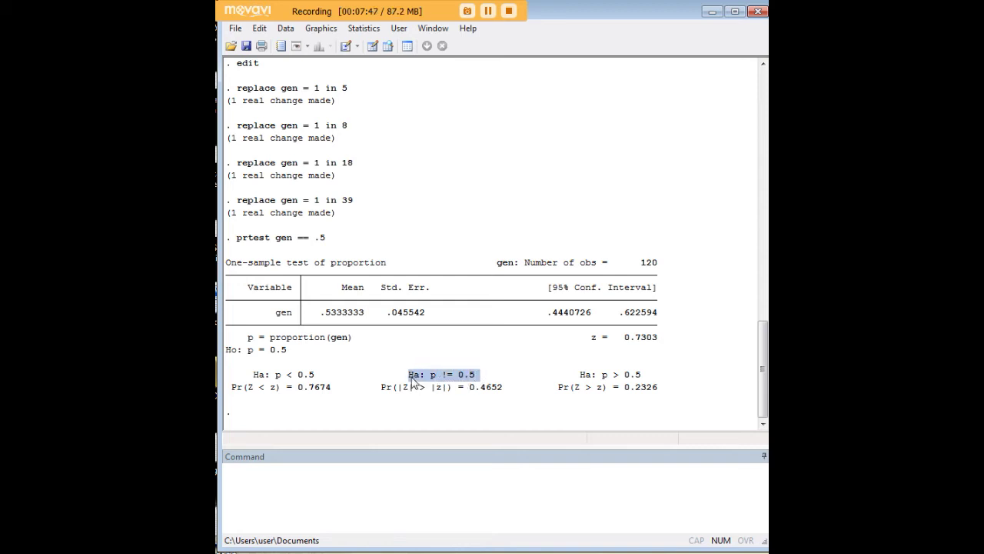
{"action": "left_click_drag", "start_coordinate": [502, 389], "coordinate": [481, 388]}
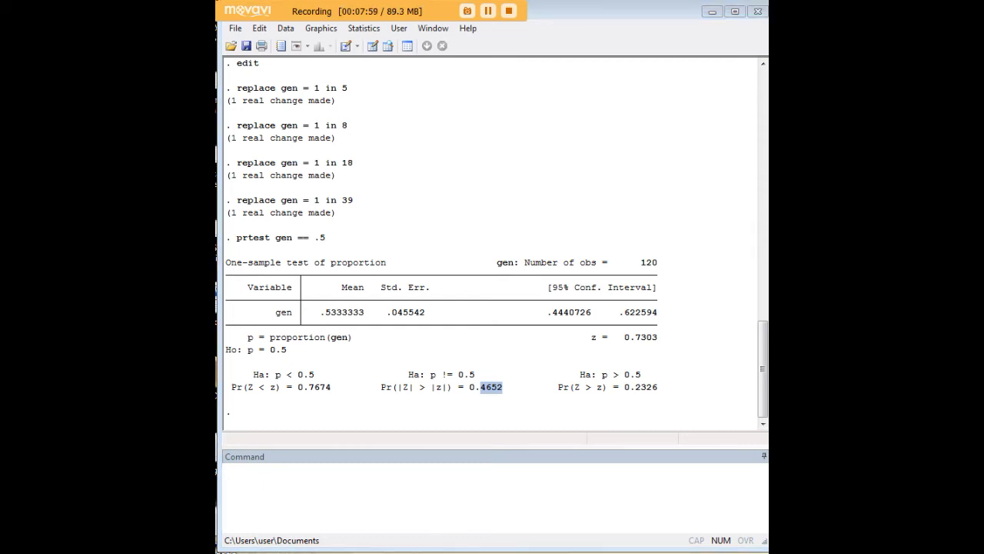
{"action": "left_click", "coordinate": [606, 486]}
- Paste by class, sort: prtest gen == .5, plus a version with level(99)
{"action": "type", "text": "by class, sort: prtest gen == .5 by class, sort : prtest gen == .5, level(99)"}
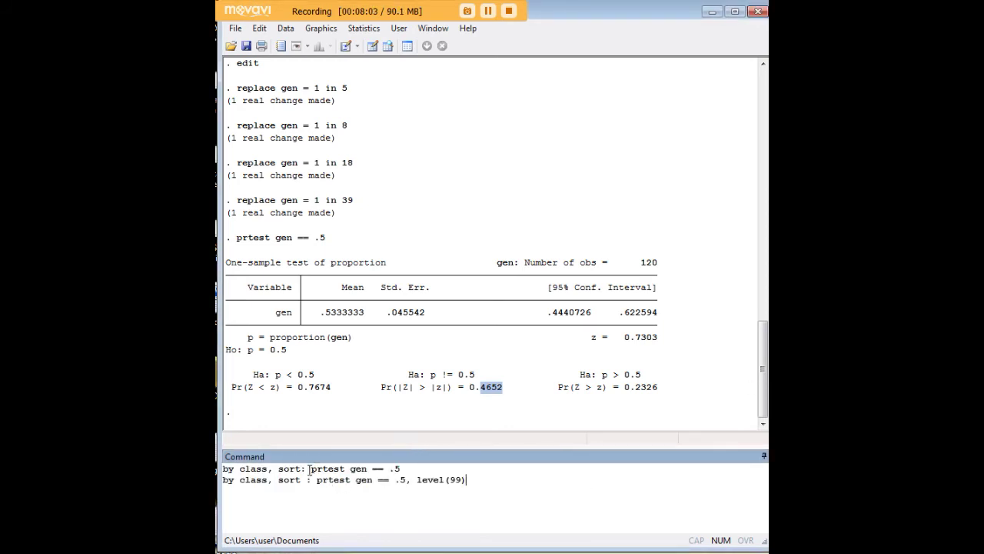
{"action": "left_click_drag", "start_coordinate": [302, 468], "coordinate": [223, 468]}
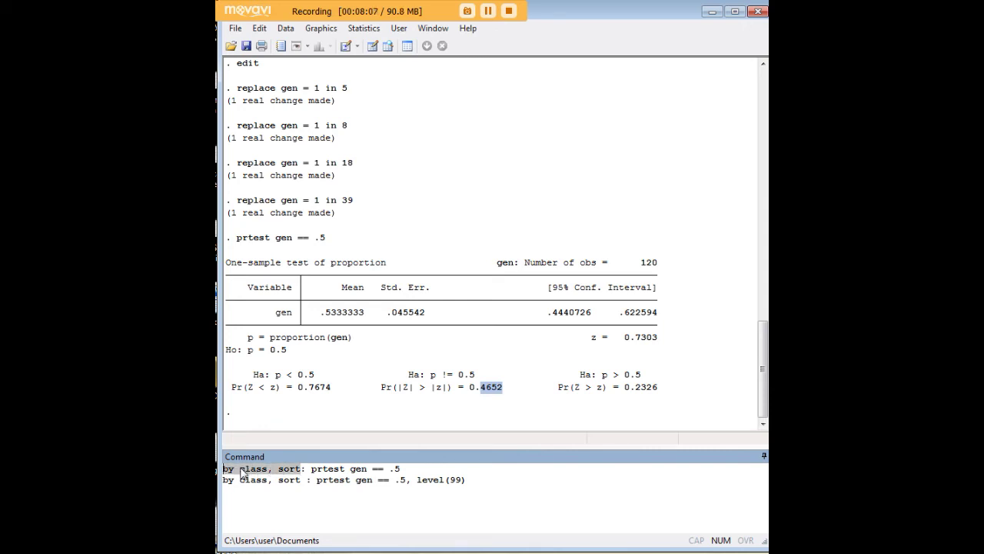
{"action": "left_click", "coordinate": [245, 471]}
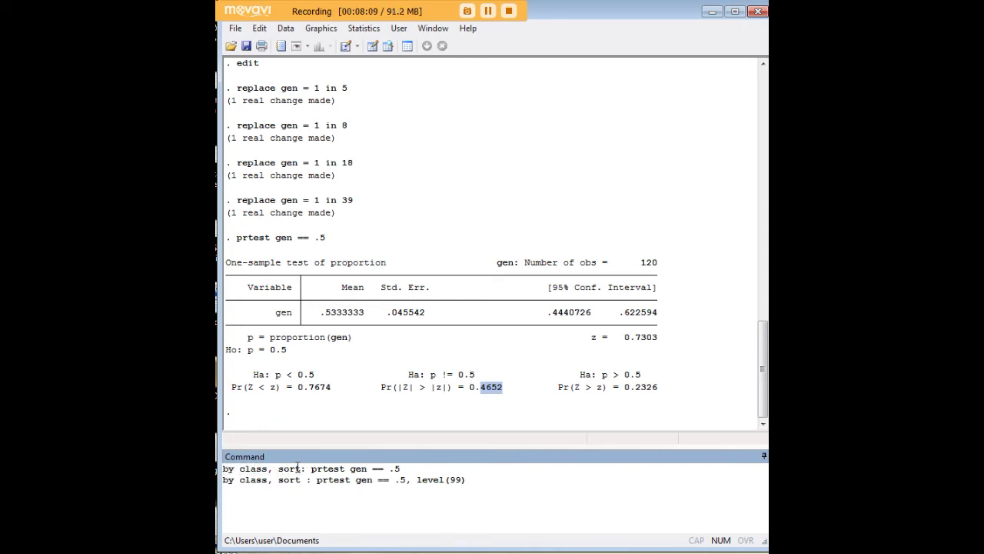
{"action": "left_click_drag", "start_coordinate": [306, 471], "coordinate": [223, 470]}
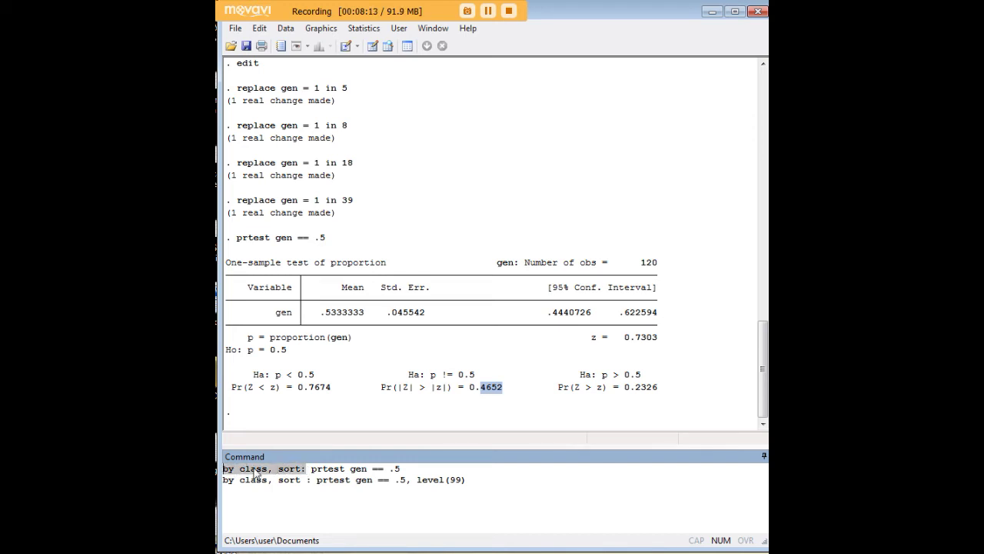
{"action": "left_click", "coordinate": [255, 468]}
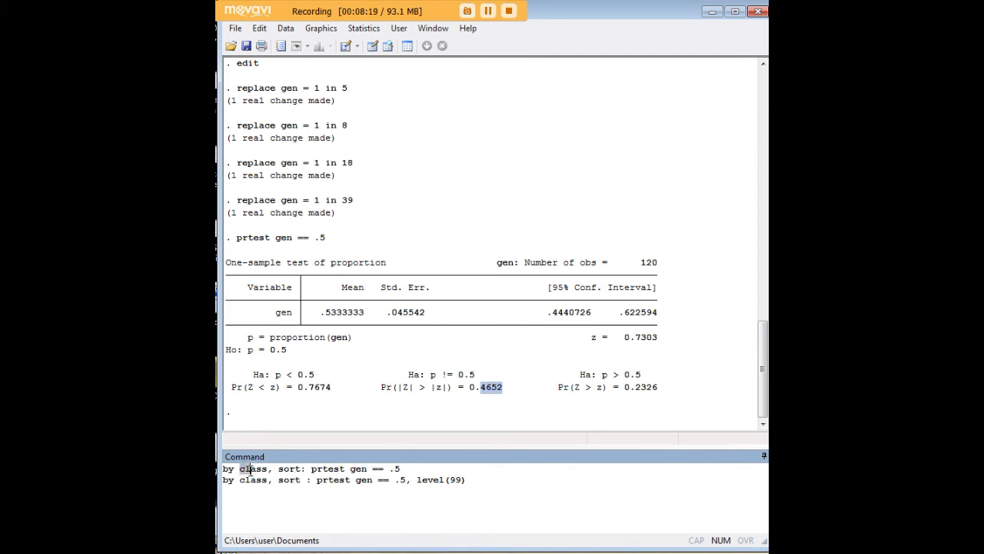
{"action": "left_click_drag", "start_coordinate": [249, 468], "coordinate": [267, 469]}
{"action": "left_click_drag", "start_coordinate": [466, 479], "coordinate": [420, 483]}
{"action": "left_click", "coordinate": [465, 481]}
- Run 'by class, sort : prtest gen == .5, level(99)' and continue the output through class 5
{"action": "key", "text": "Return"}
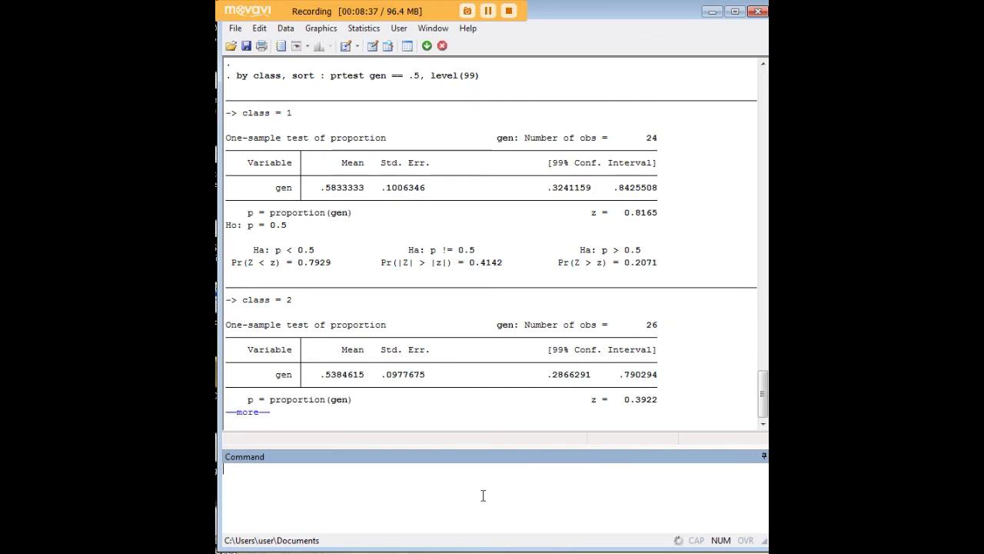
{"action": "left_click", "coordinate": [254, 412]}
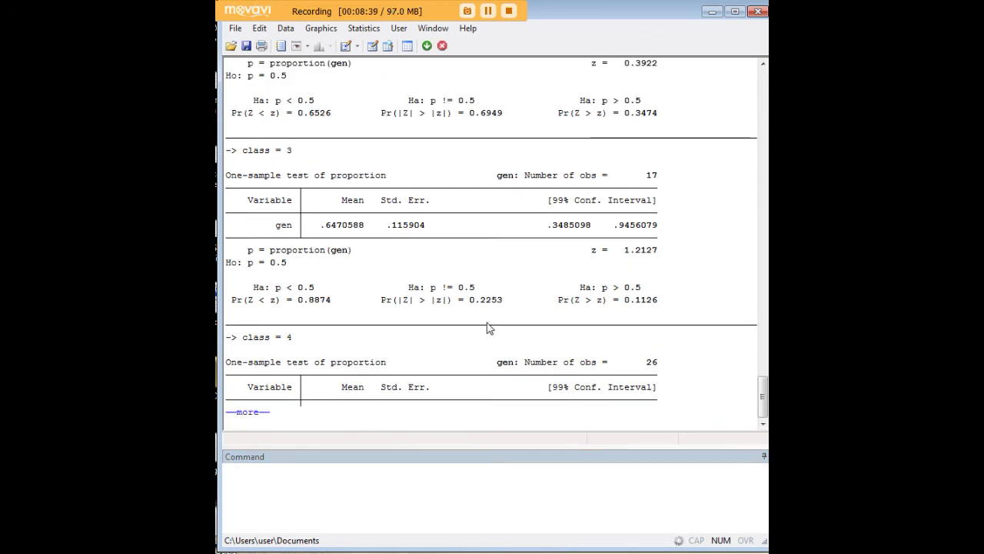
{"action": "left_click", "coordinate": [258, 412]}
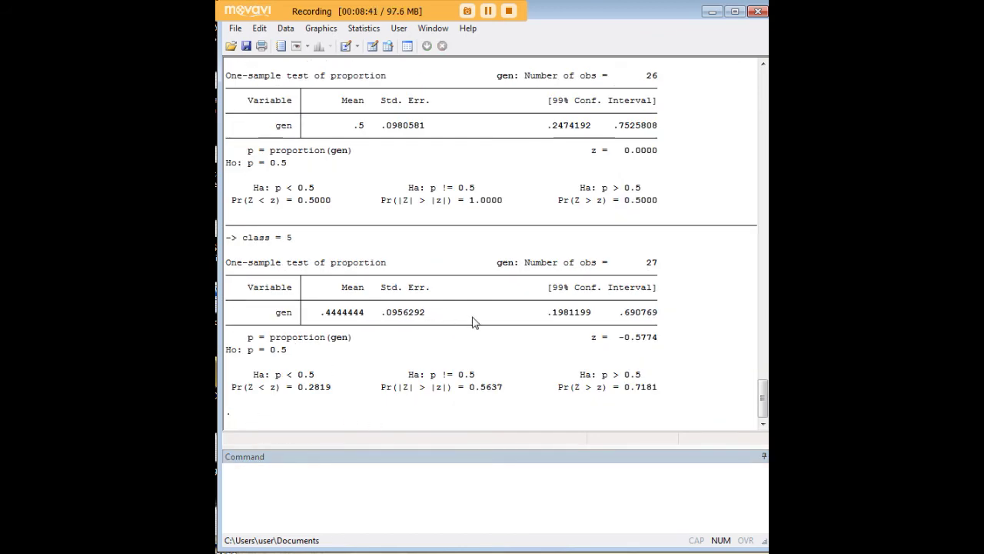
- Scroll through the 99% by-class proportion test results for classes 1–5
{"action": "scroll", "coordinate": [476, 326], "scroll_direction": "up", "scroll_amount": 9}
{"action": "scroll", "coordinate": [492, 329], "scroll_direction": "up", "scroll_amount": 13}
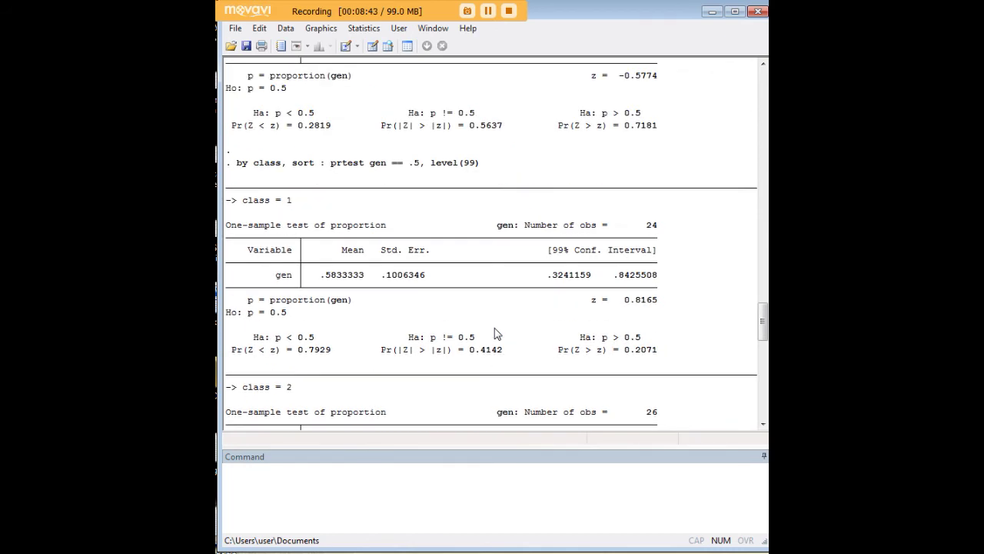
{"action": "scroll", "coordinate": [495, 333], "scroll_direction": "down", "scroll_amount": 3}
{"action": "scroll", "coordinate": [452, 291], "scroll_direction": "down", "scroll_amount": 2}
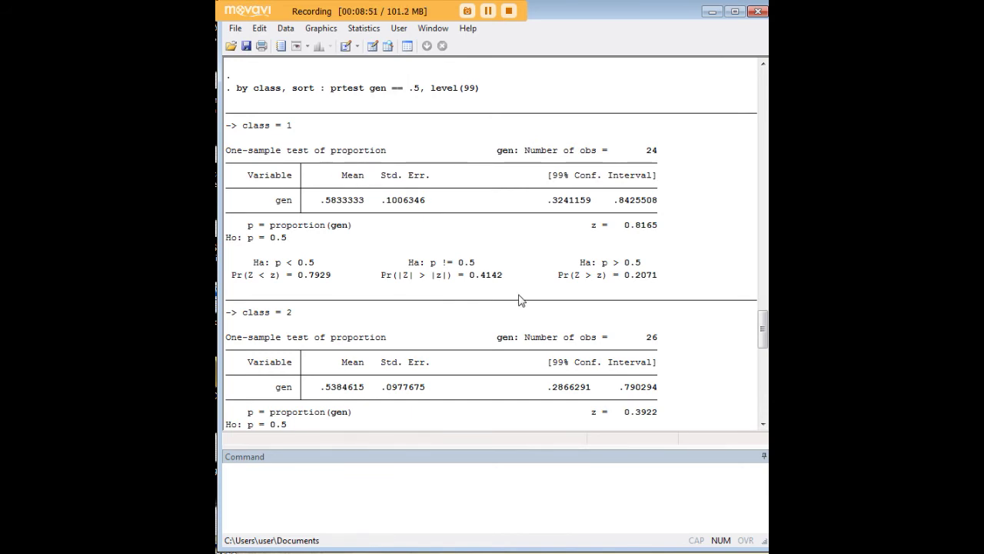
{"action": "scroll", "coordinate": [521, 299], "scroll_direction": "down", "scroll_amount": 1}
{"action": "scroll", "coordinate": [520, 299], "scroll_direction": "down", "scroll_amount": 1}
{"action": "scroll", "coordinate": [487, 300], "scroll_direction": "down", "scroll_amount": 5}
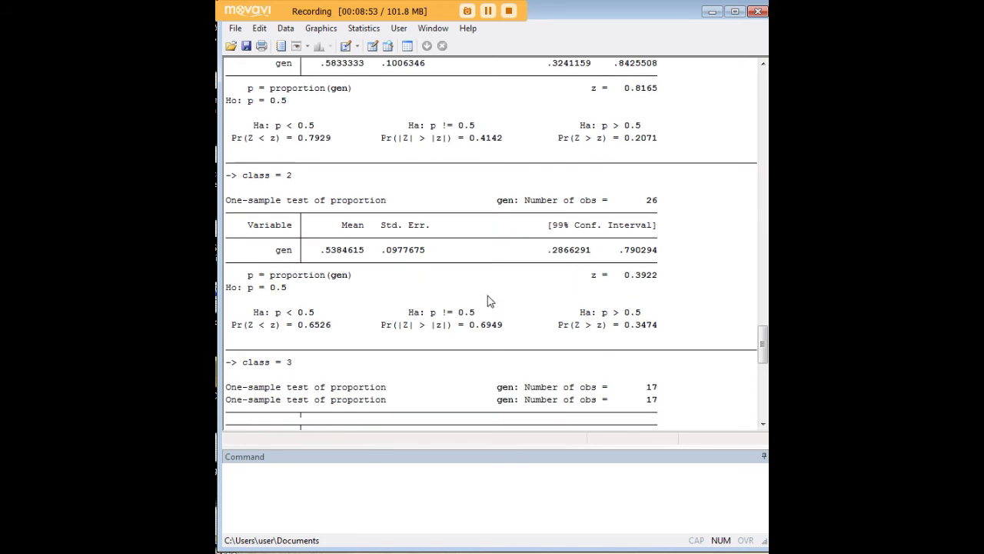
{"action": "scroll", "coordinate": [492, 301], "scroll_direction": "down", "scroll_amount": 1}
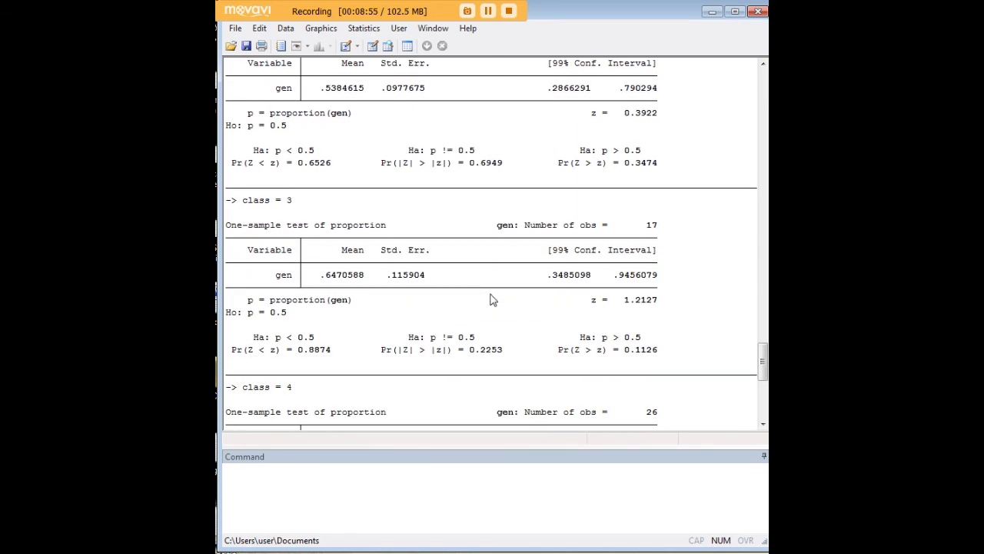
{"action": "scroll", "coordinate": [492, 300], "scroll_direction": "down", "scroll_amount": 5}
{"action": "scroll", "coordinate": [492, 300], "scroll_direction": "down", "scroll_amount": 4}
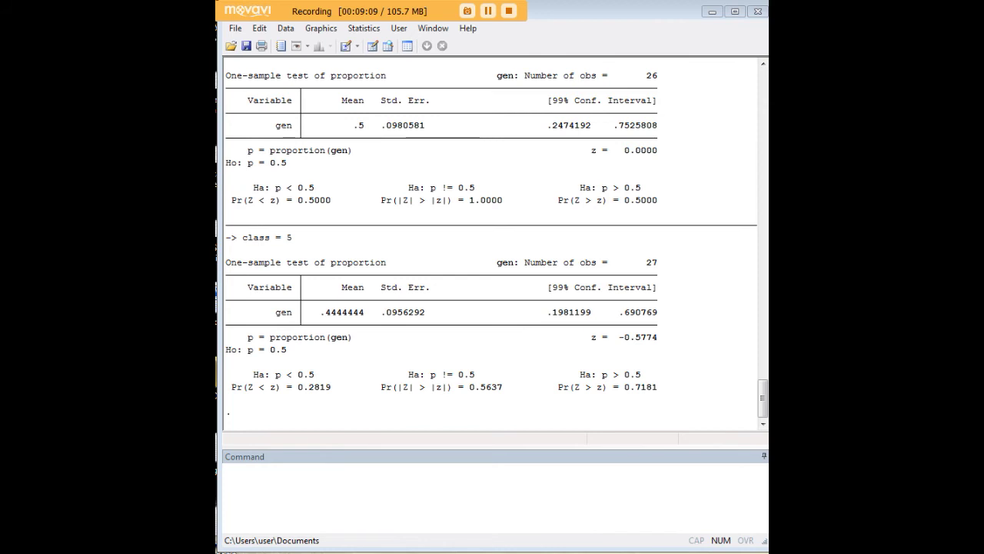
{"action": "left_click", "coordinate": [592, 482]}
- Paste the three prtest commands against 0.45 and run the by-class test with level(90)
{"action": "type", "text": "prtest gen == .45 by class, sort: prtest gen == .45 by class, sort : prtest gen == .45, level(90)"}
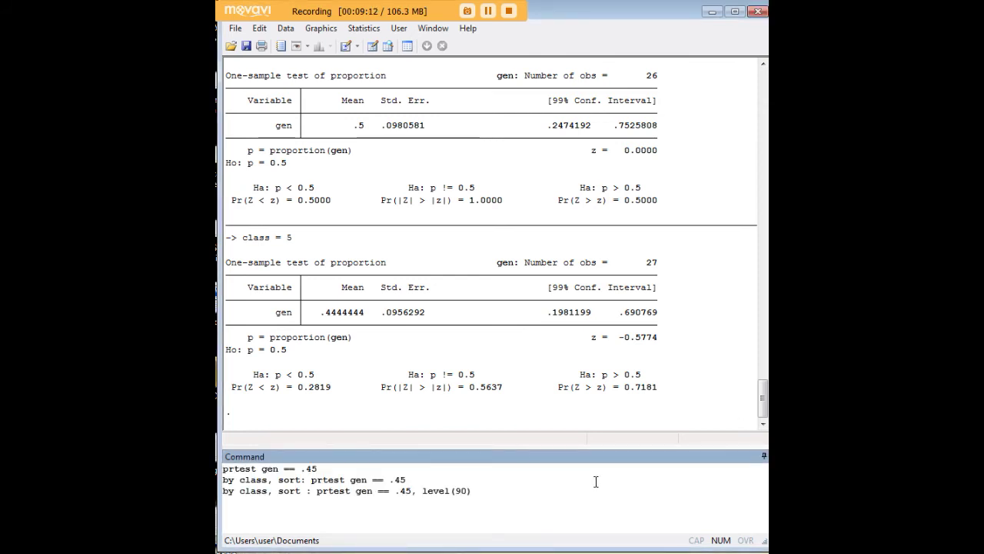
{"action": "left_click", "coordinate": [321, 469]}
{"action": "left_click_drag", "start_coordinate": [318, 469], "coordinate": [307, 470]}
{"action": "left_click_drag", "start_coordinate": [405, 479], "coordinate": [401, 492]}
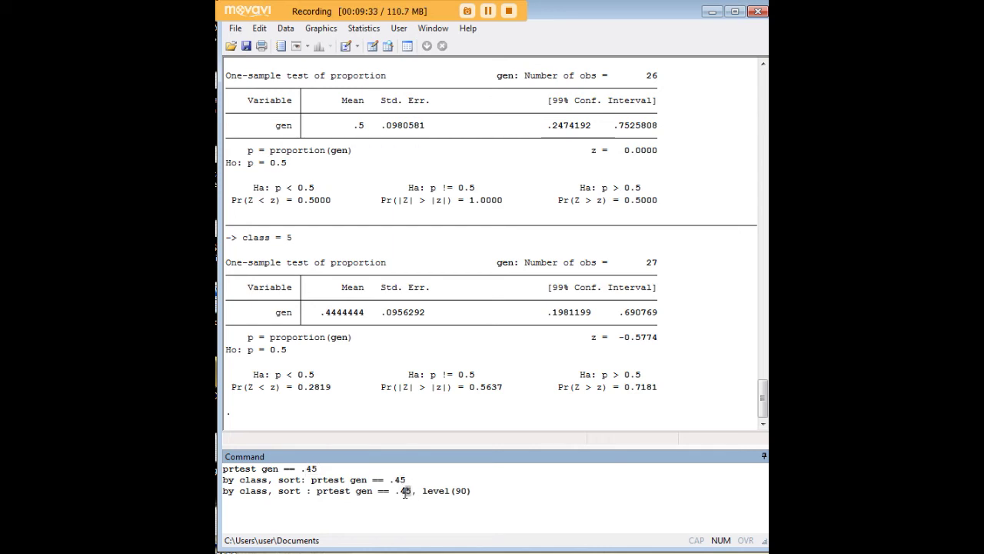
{"action": "left_click", "coordinate": [474, 491]}
{"action": "double_click", "coordinate": [429, 492]}
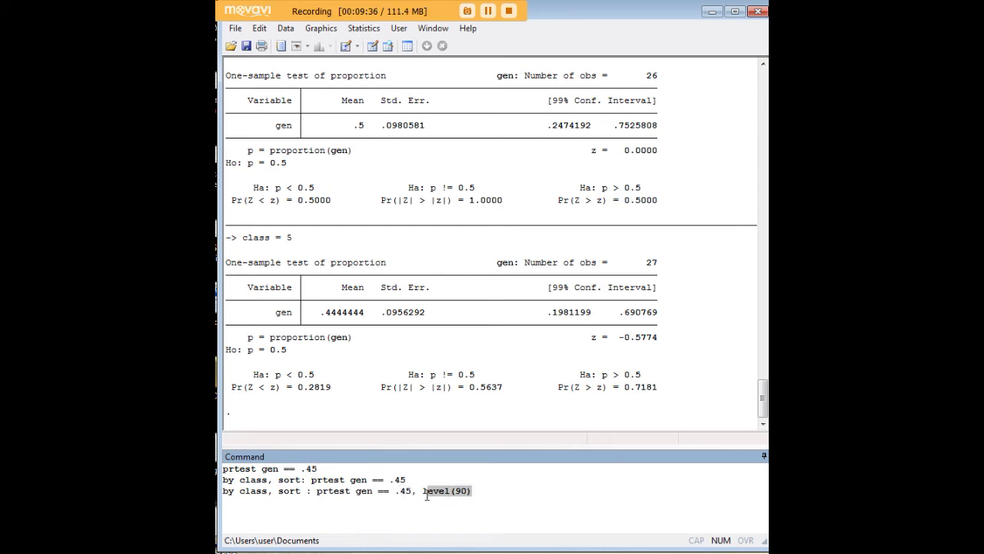
{"action": "left_click", "coordinate": [477, 494]}
{"action": "key", "text": "ctrl+a"}
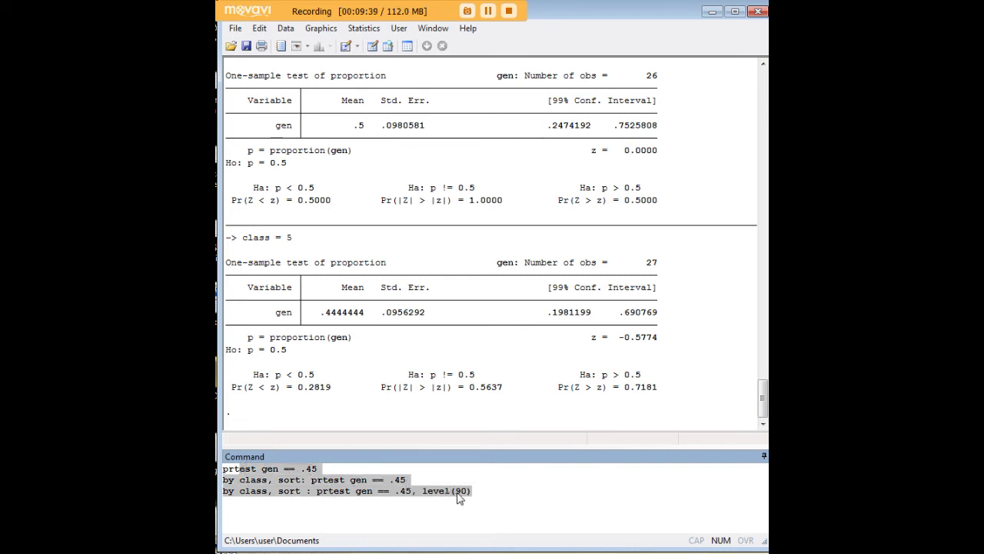
{"action": "left_click", "coordinate": [496, 491]}
{"action": "key", "text": "Return"}
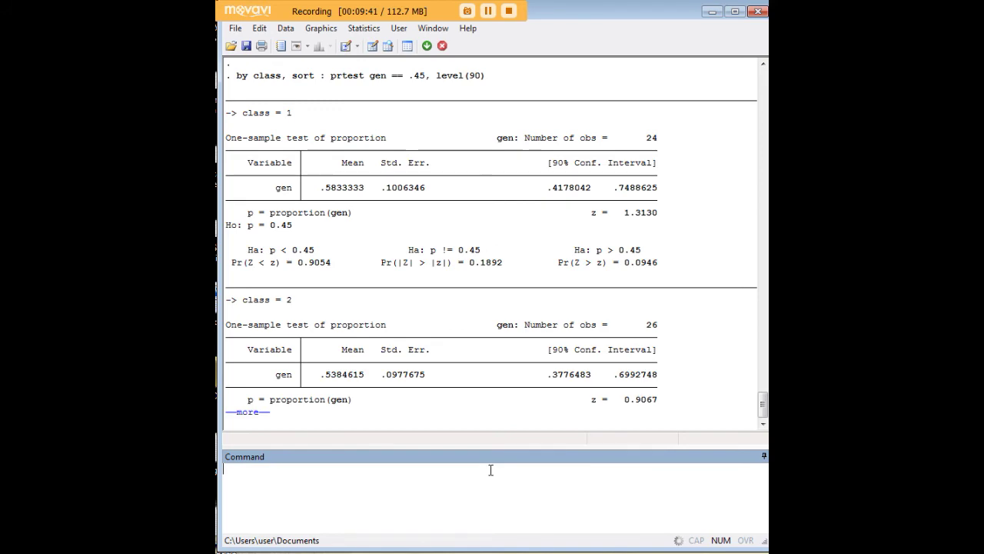
- Continue the 90% by-class output and scroll through the results for classes 1–5
{"action": "left_click", "coordinate": [250, 412]}
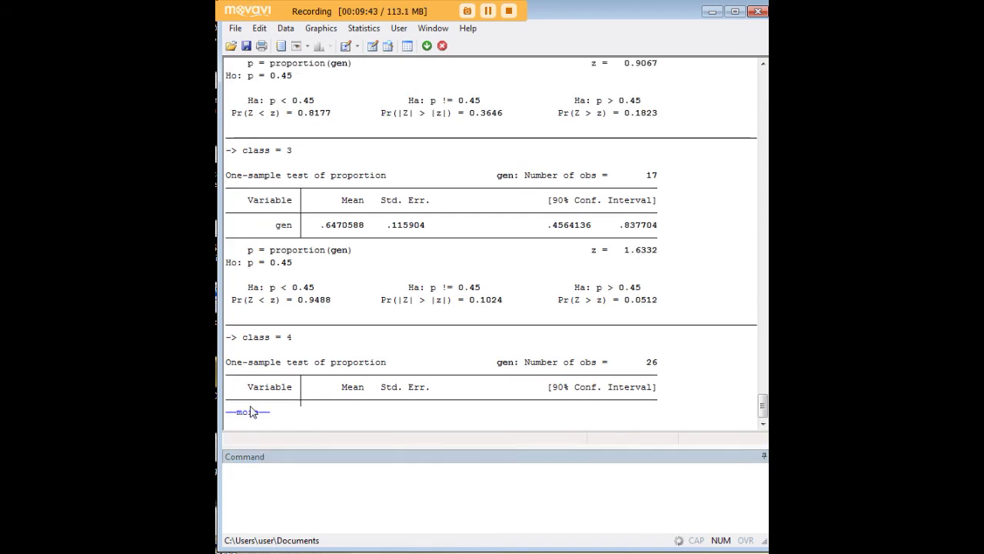
{"action": "left_click", "coordinate": [250, 412]}
{"action": "scroll", "coordinate": [506, 346], "scroll_direction": "up", "scroll_amount": 2}
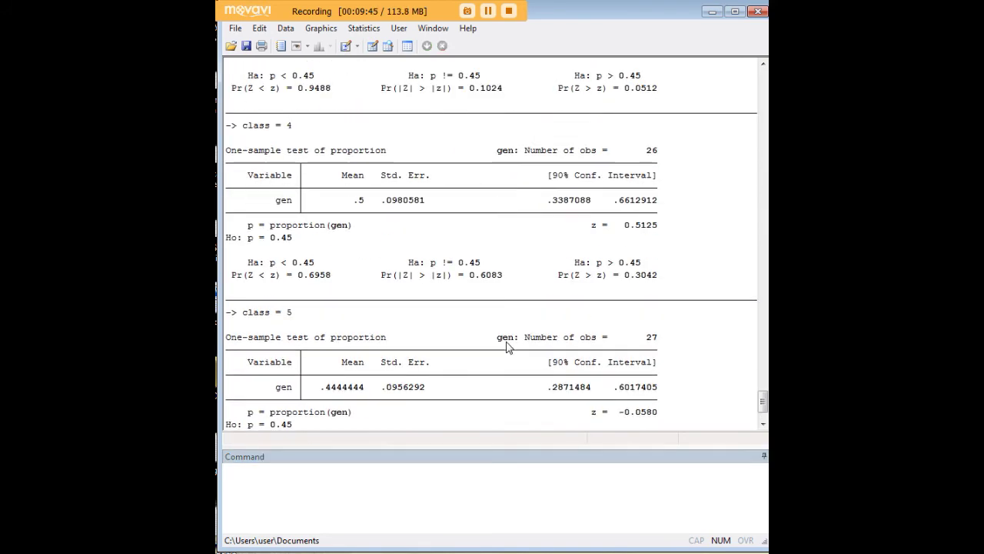
{"action": "scroll", "coordinate": [521, 358], "scroll_direction": "up", "scroll_amount": 15}
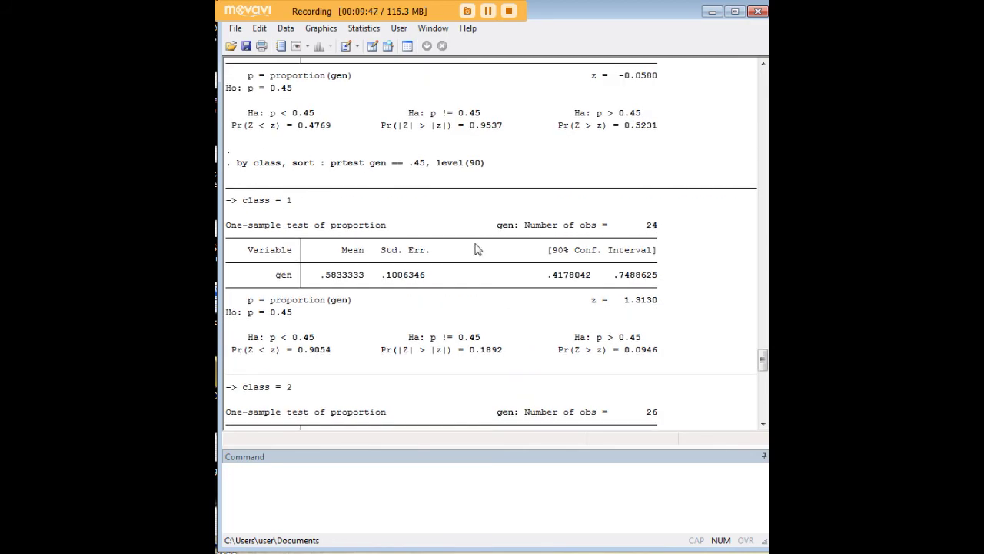
{"action": "scroll", "coordinate": [496, 278], "scroll_direction": "up", "scroll_amount": 3}
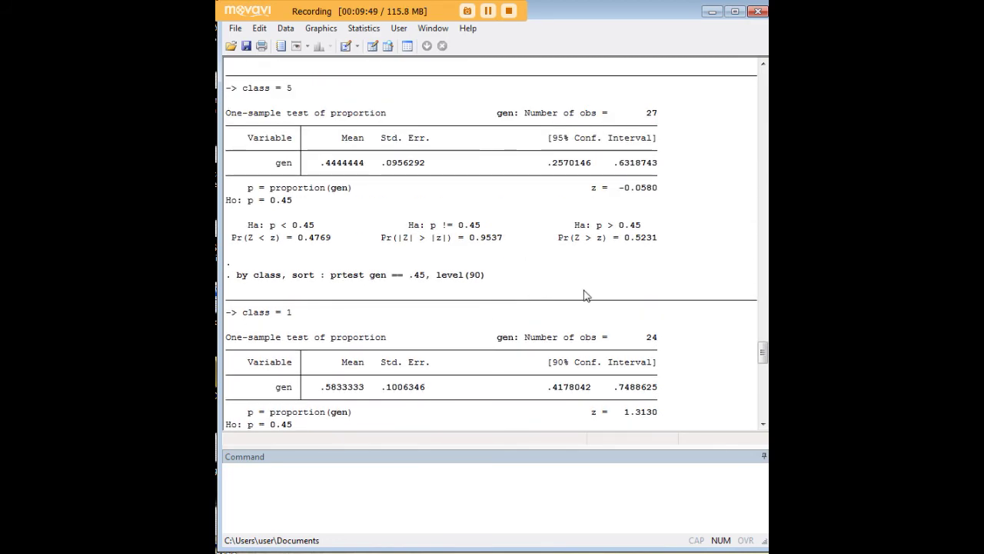
{"action": "scroll", "coordinate": [567, 308], "scroll_direction": "down", "scroll_amount": 7}
{"action": "scroll", "coordinate": [558, 276], "scroll_direction": "up", "scroll_amount": 6}
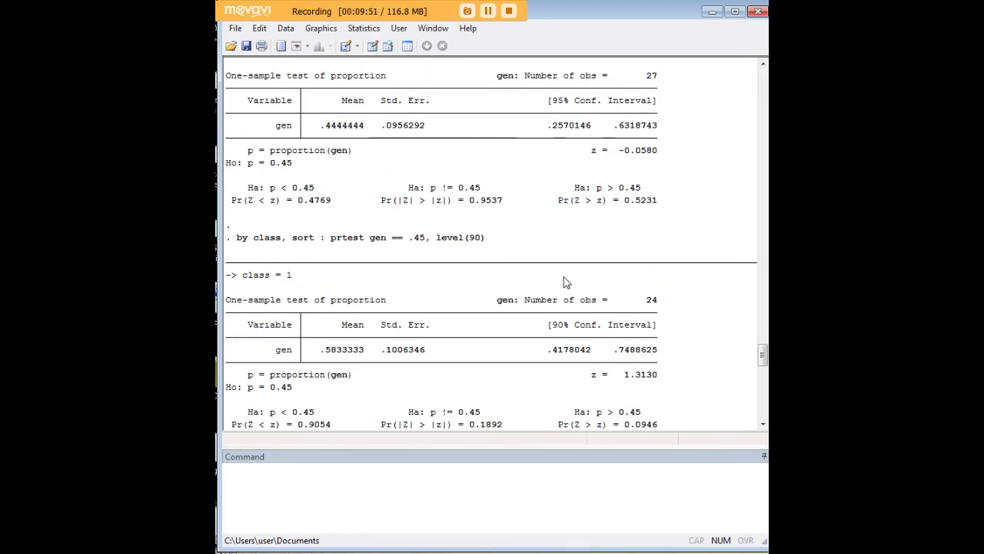
{"action": "scroll", "coordinate": [567, 282], "scroll_direction": "down", "scroll_amount": 16}
{"action": "scroll", "coordinate": [567, 283], "scroll_direction": "up", "scroll_amount": 4}
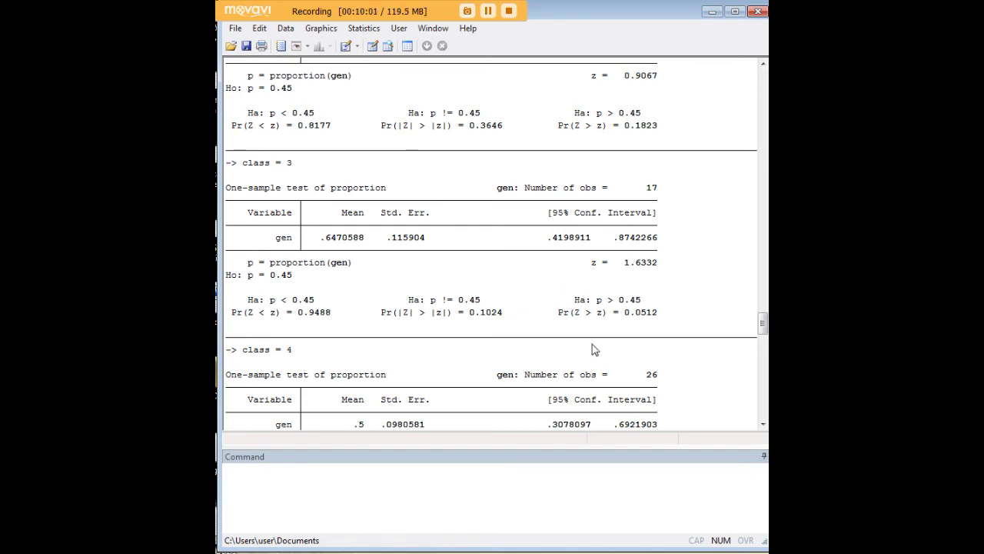
{"action": "scroll", "coordinate": [590, 346], "scroll_direction": "down", "scroll_amount": 5}
{"action": "scroll", "coordinate": [552, 350], "scroll_direction": "down", "scroll_amount": 20}
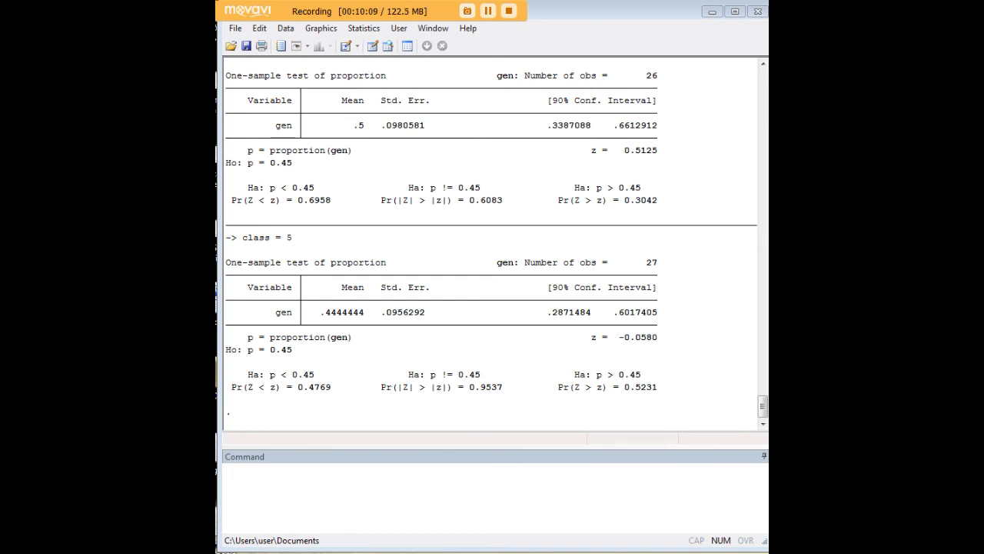
- Paste and run the four ciplot commands for gen, using by(class), scheme(s1mono) and name() options
{"action": "left_click", "coordinate": [615, 479]}
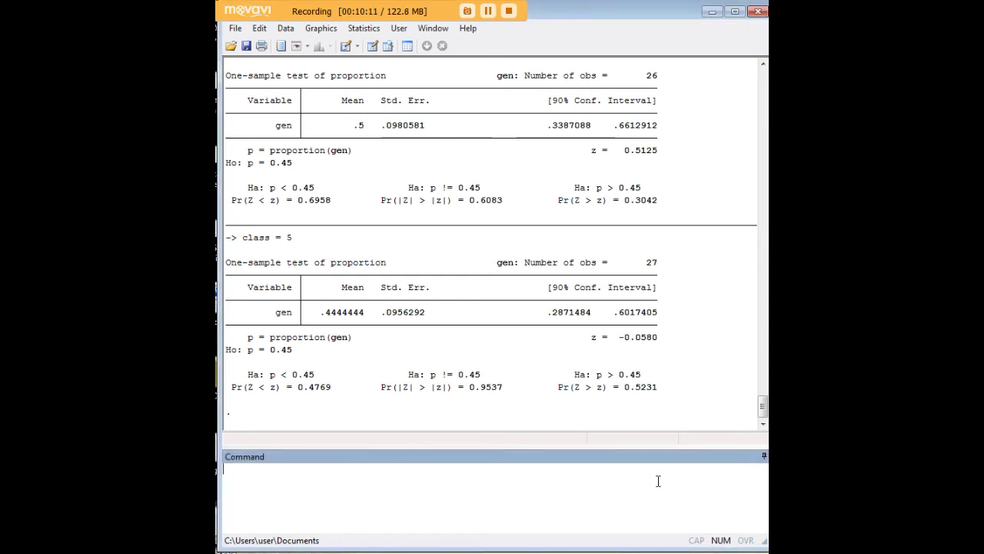
{"action": "type", "text": "ciplot gen ciplot gen, by(class) name(ci2) ciplot gen, scheme(s1mono) name(ci3) ciplot gen, by(class) scheme(s1mono) name(ci4)"}
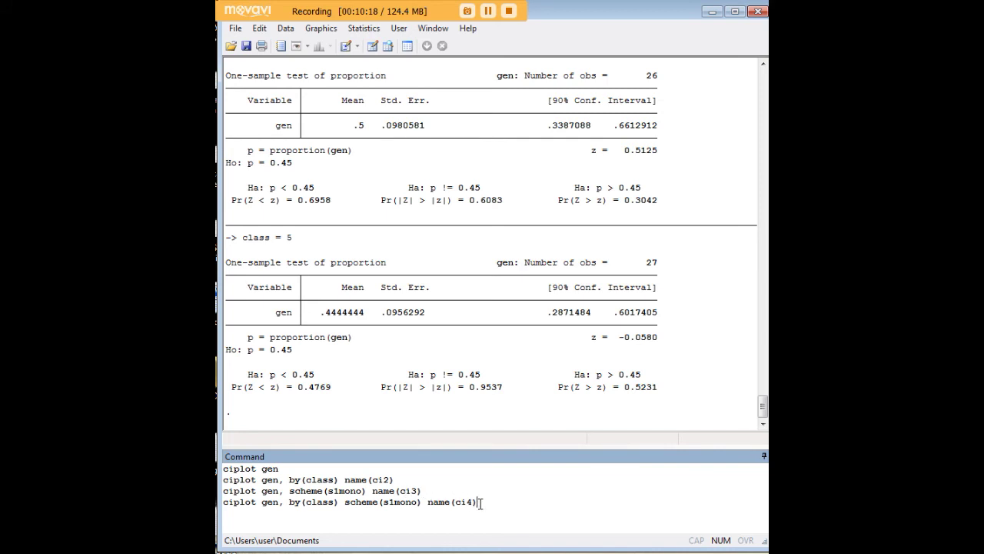
{"action": "left_click_drag", "start_coordinate": [477, 501], "coordinate": [222, 469]}
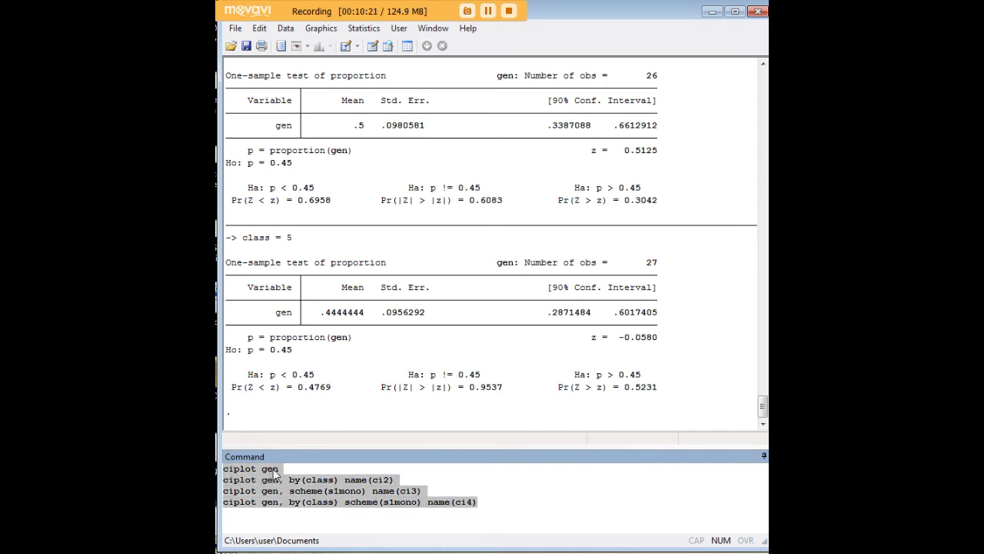
{"action": "left_click", "coordinate": [274, 472]}
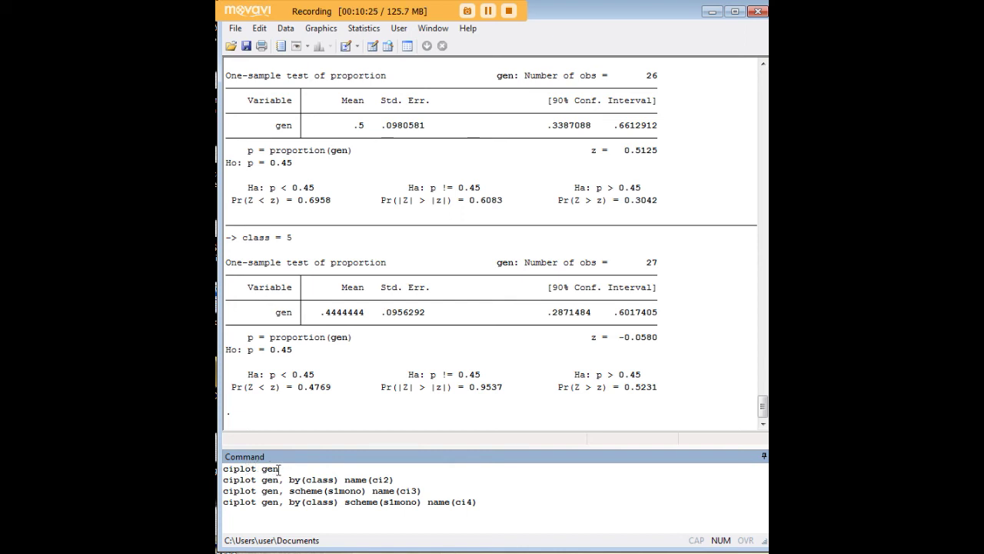
{"action": "left_click_drag", "start_coordinate": [283, 467], "coordinate": [263, 469]}
{"action": "left_click_drag", "start_coordinate": [289, 479], "coordinate": [337, 480]}
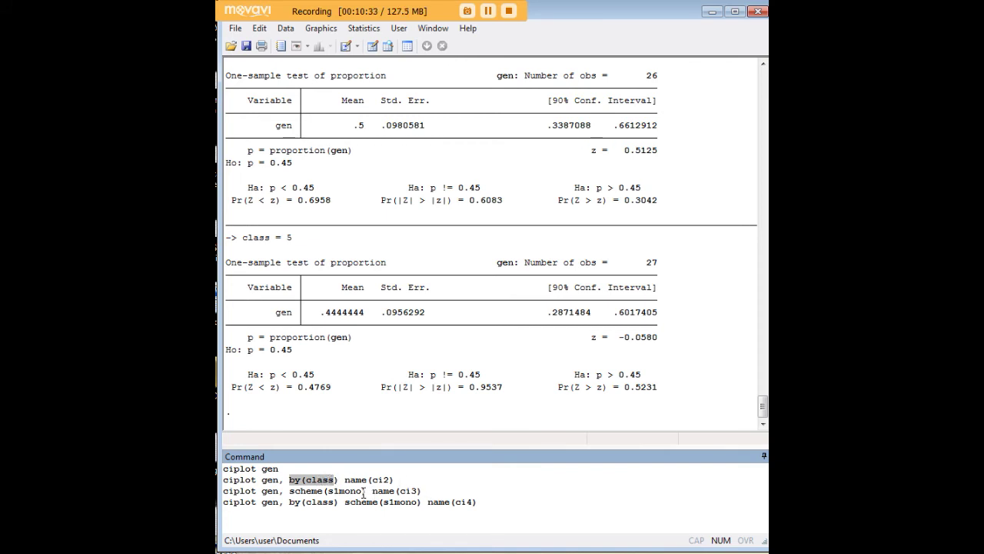
{"action": "left_click_drag", "start_coordinate": [364, 492], "coordinate": [421, 505]}
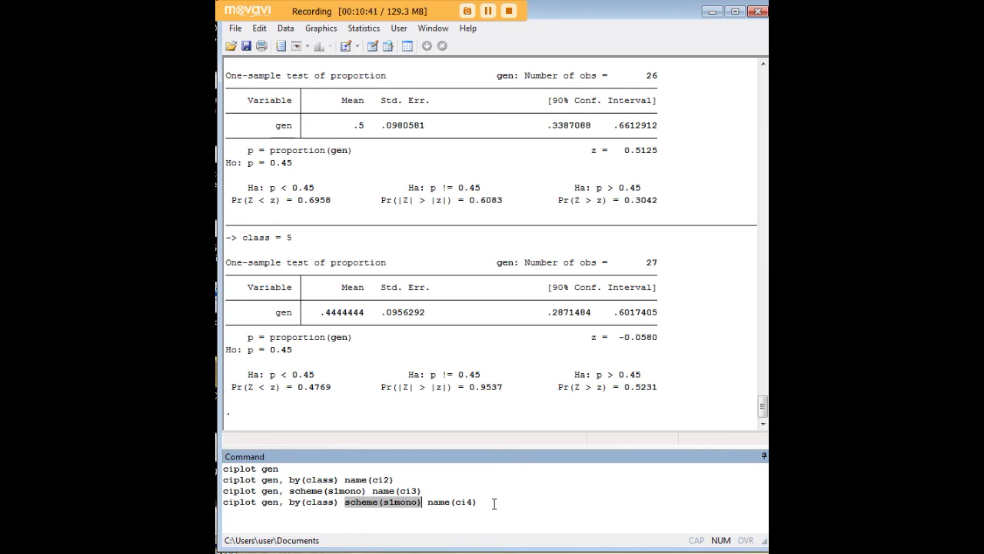
{"action": "left_click", "coordinate": [347, 479]}
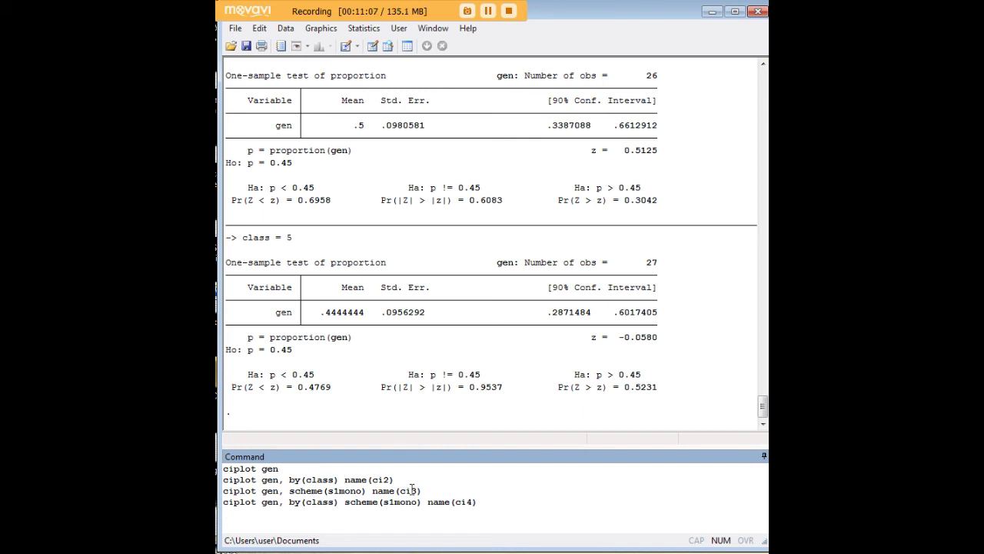
{"action": "left_click", "coordinate": [394, 480]}
{"action": "key", "text": "Return"}
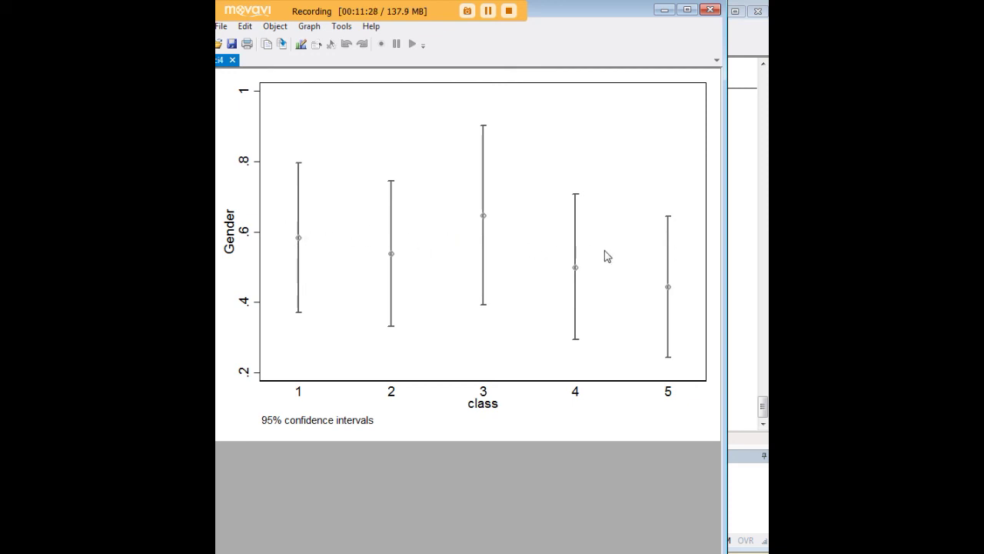
- Minimize the ci4, ci3 and remaining graph windows in turn to review each interval plot
{"action": "left_click", "coordinate": [664, 11]}
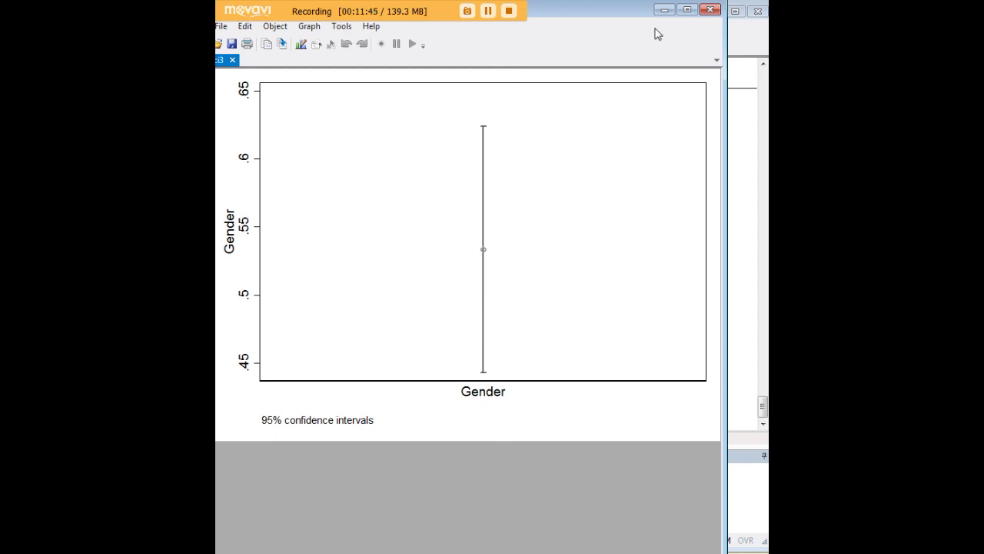
{"action": "left_click", "coordinate": [663, 10]}
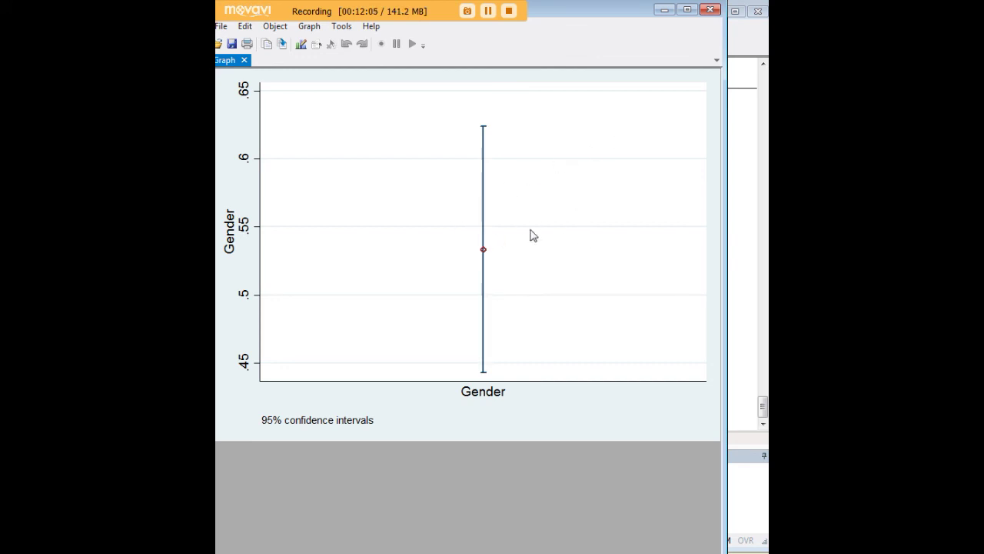
{"action": "left_click", "coordinate": [663, 11]}
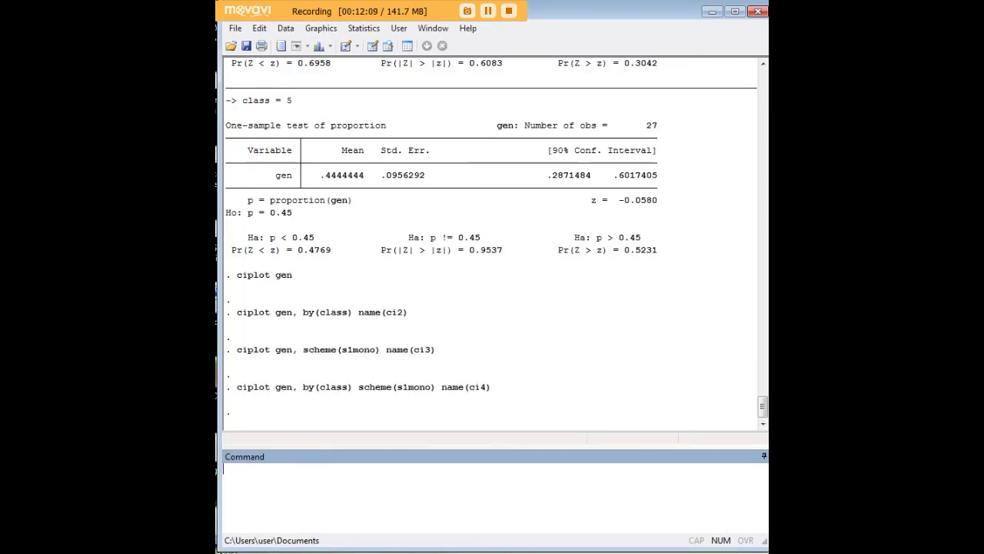